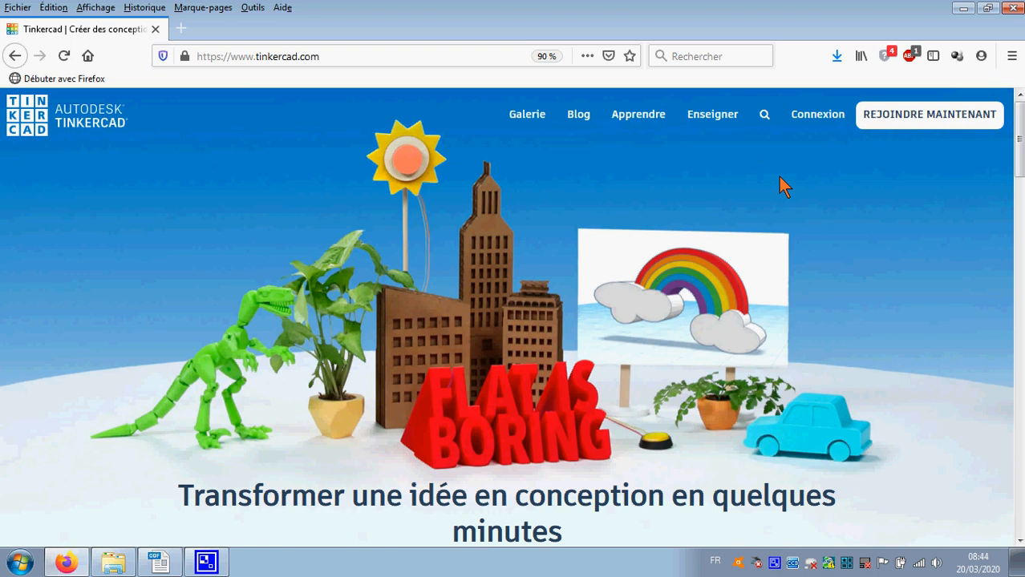
Join Tinkercad with a personal account, choosing to sign up with an e-mail address.
click(930, 117)
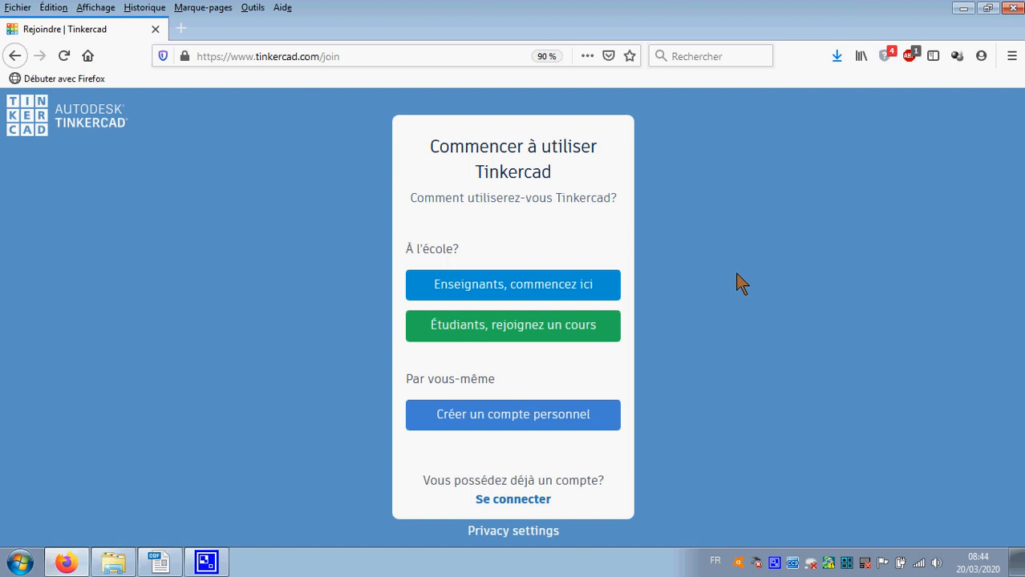
click(535, 427)
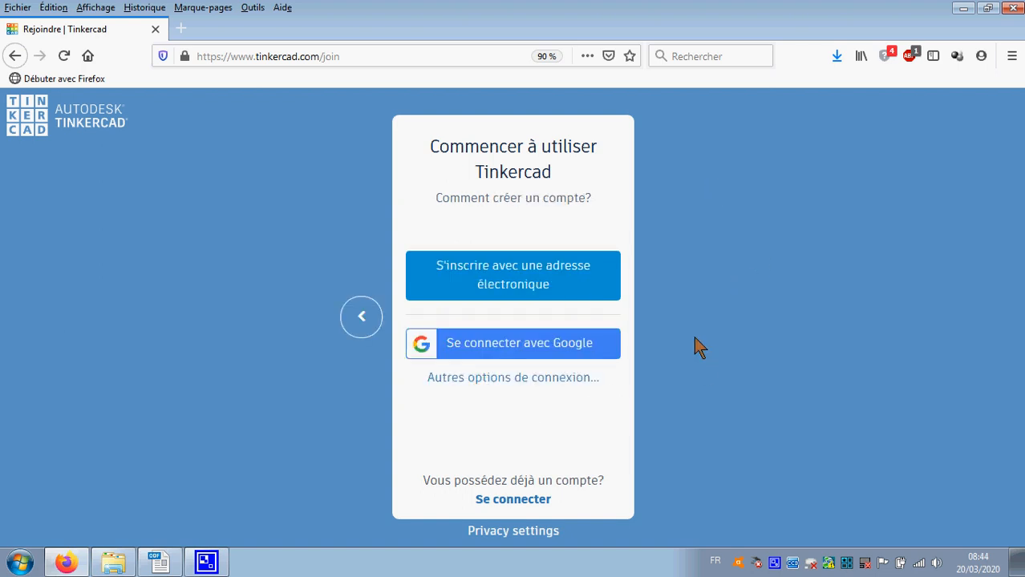
click(492, 280)
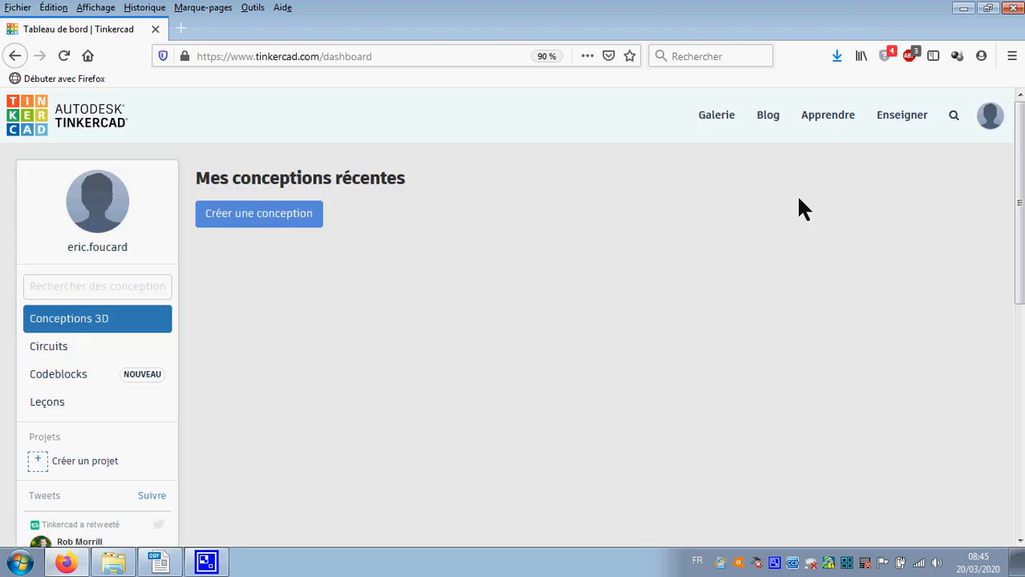
Open the account's designs and create a new circuit in the Circuits section.
click(987, 117)
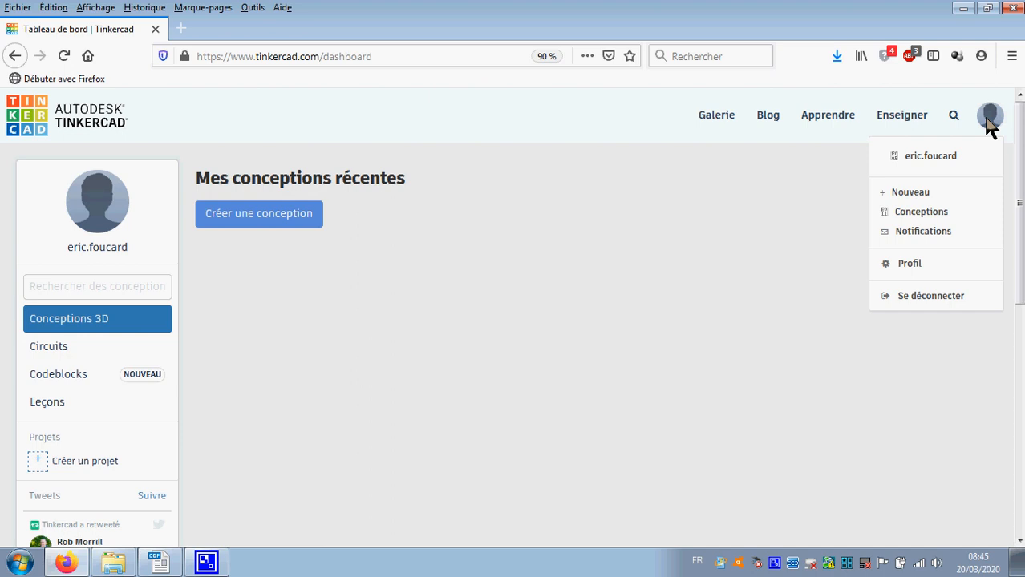
click(908, 211)
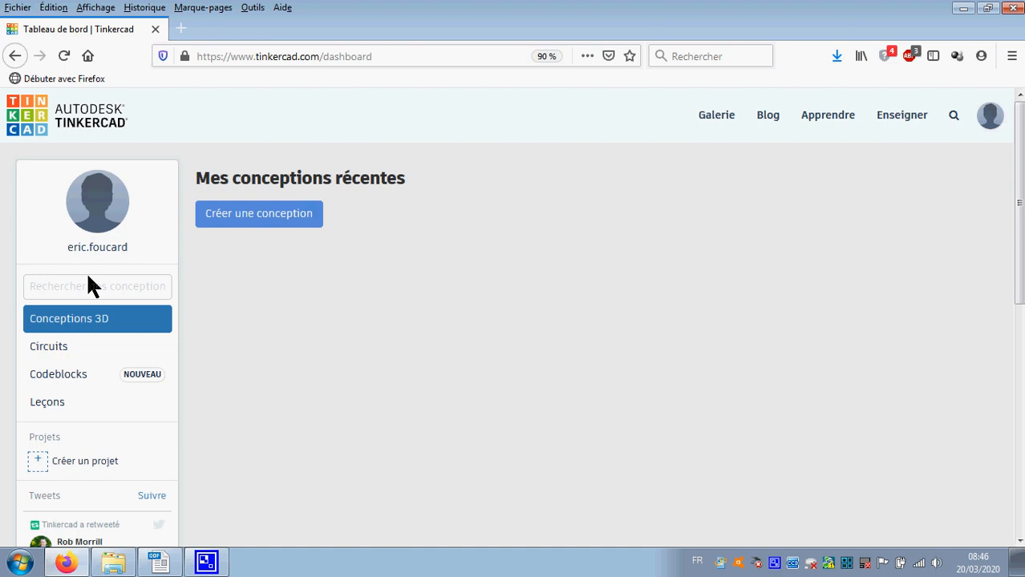
click(56, 349)
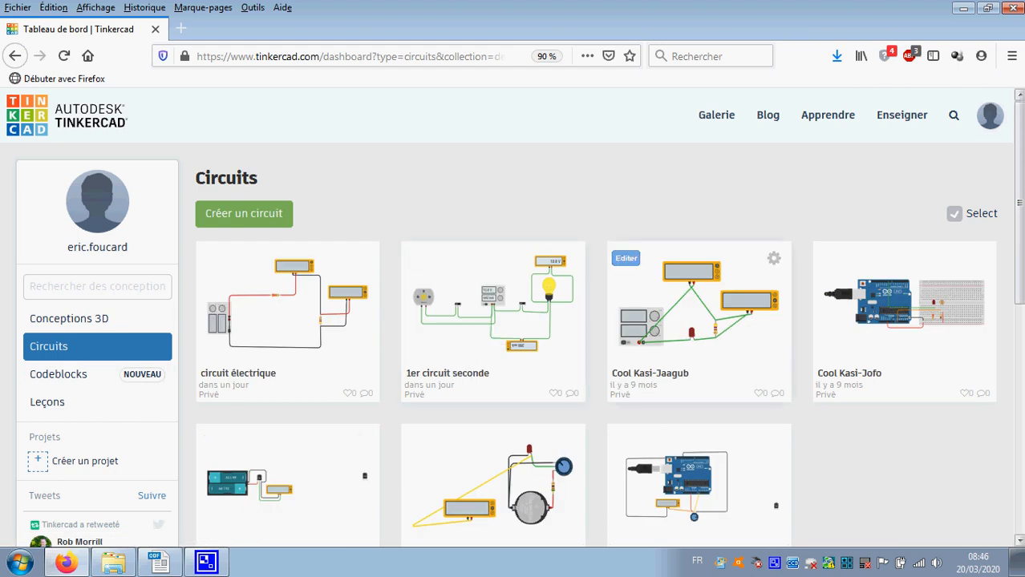
click(243, 218)
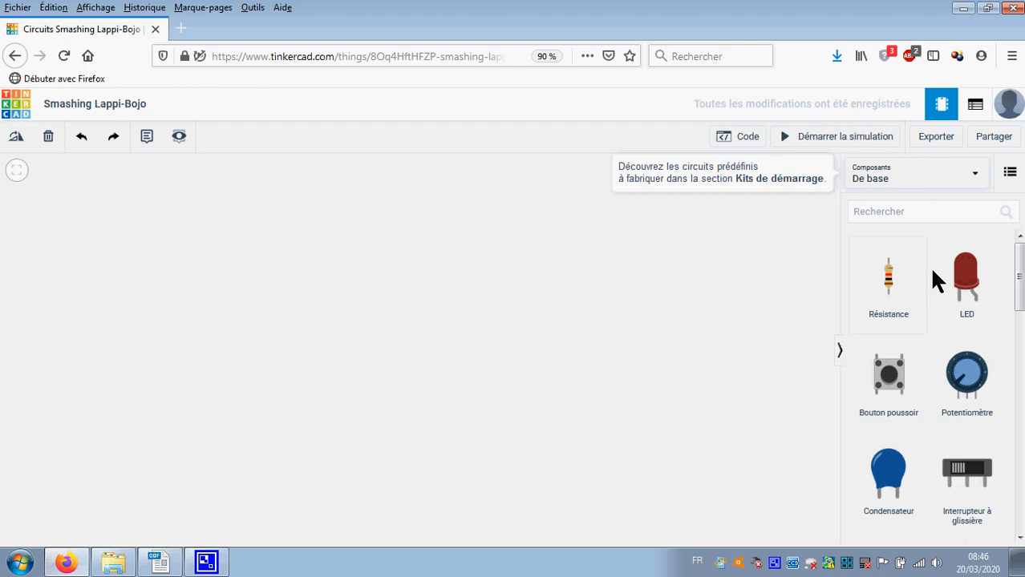
Show all available components and search them for "bloc".
click(972, 178)
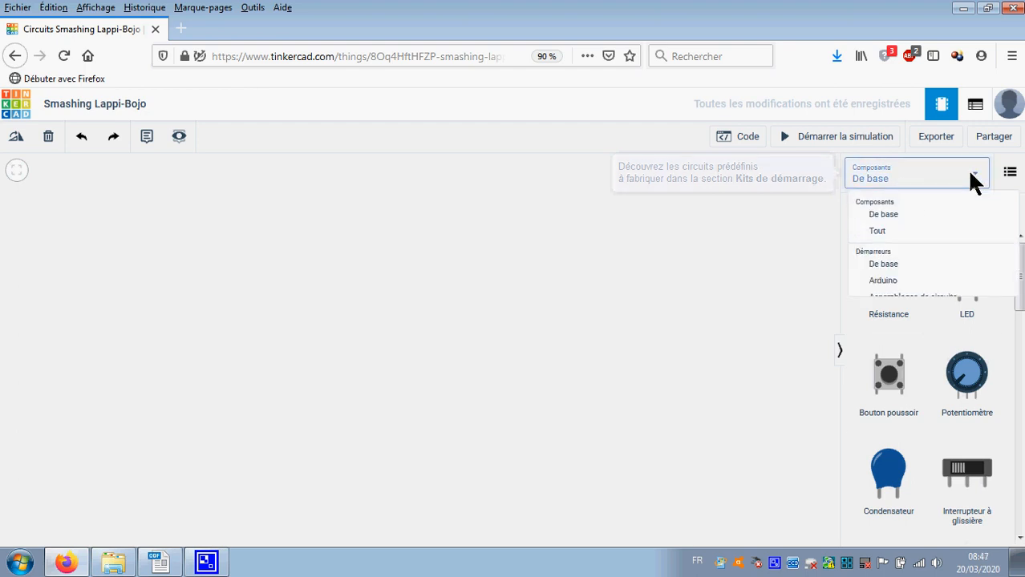
click(883, 234)
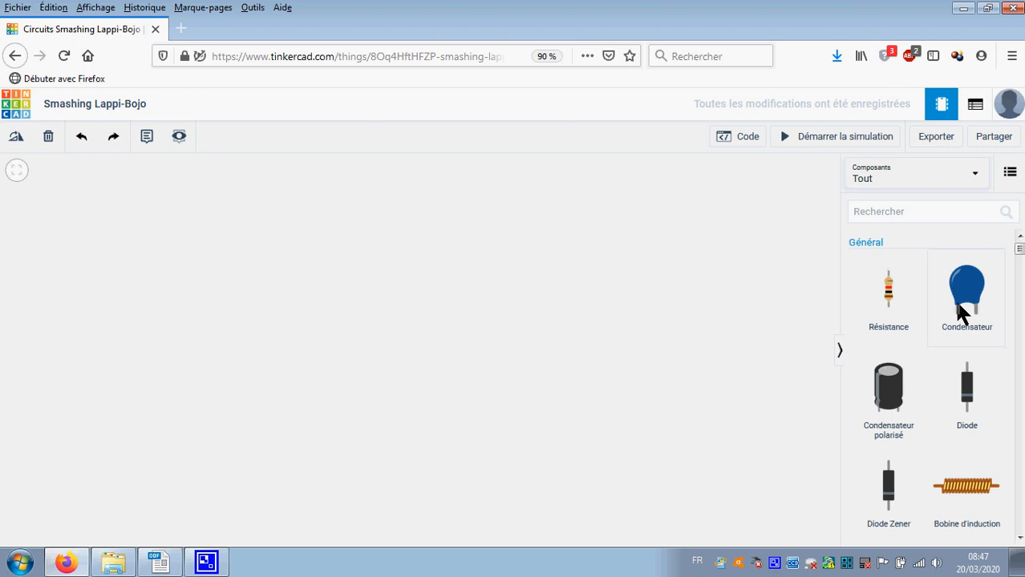
click(916, 214)
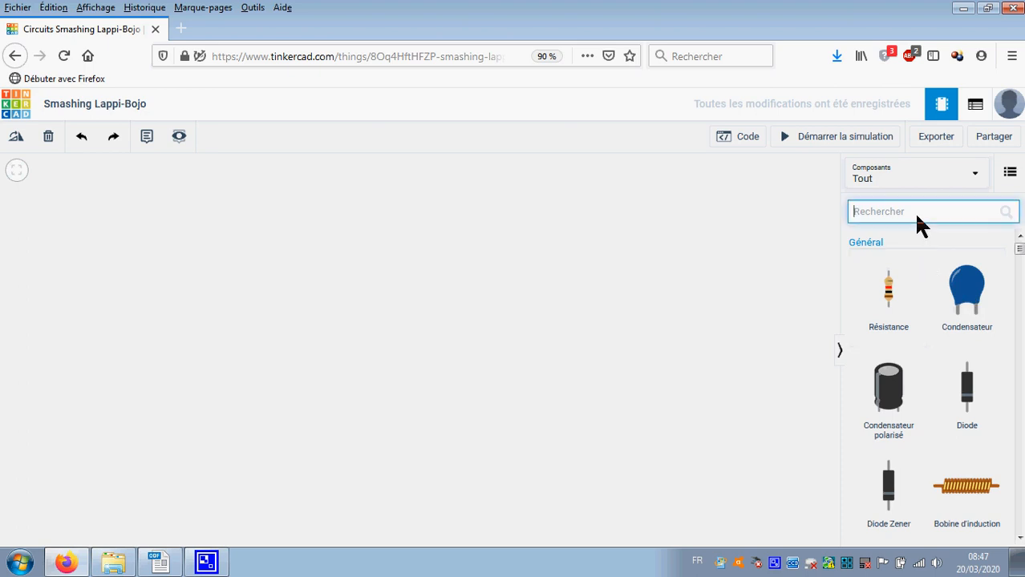
text(bloc)
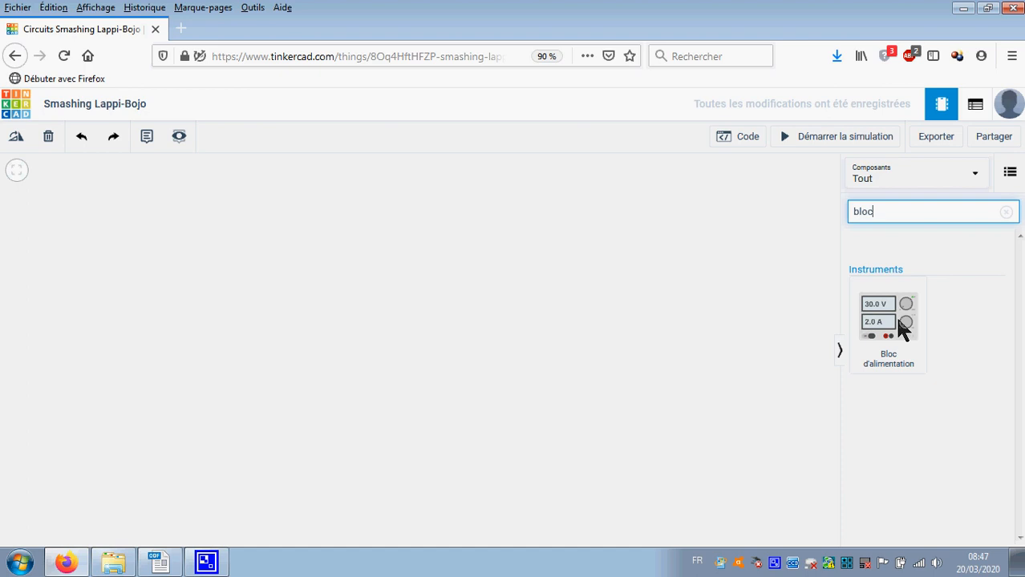
Place a Bloc d'alimentation in the workspace, name it "générateur de tension" and set its voltage to 12.
drag(898, 325, 342, 339)
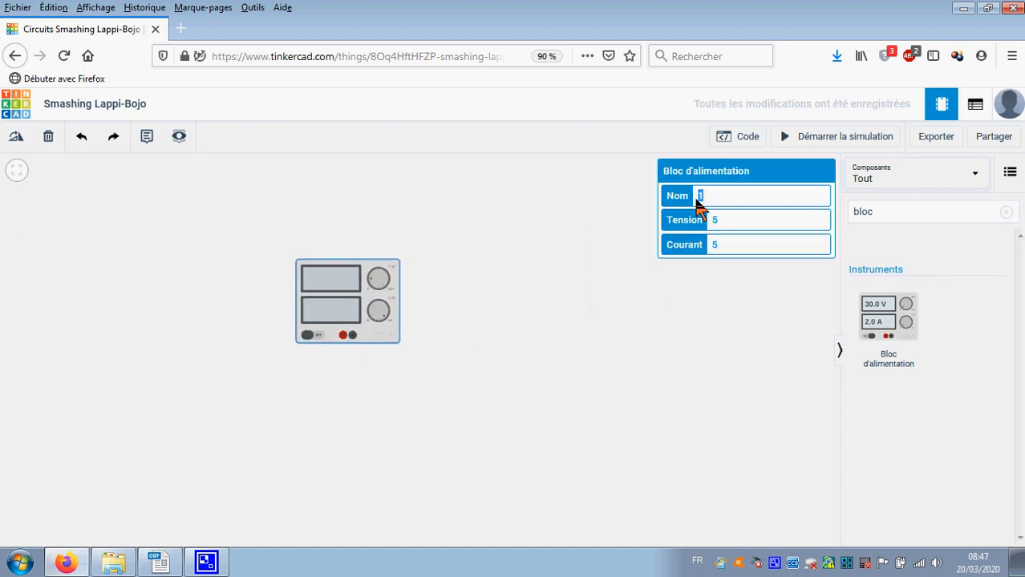
text(générateur de tension)
key(Tab)
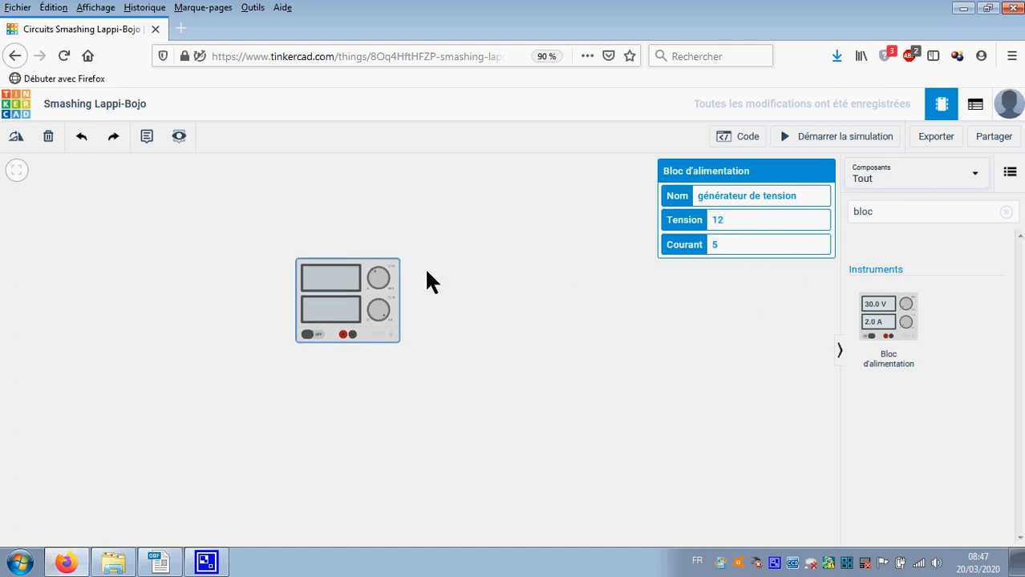
Move the power supply to the left side of the workspace and rotate it upright so its terminals face right.
drag(346, 287, 107, 289)
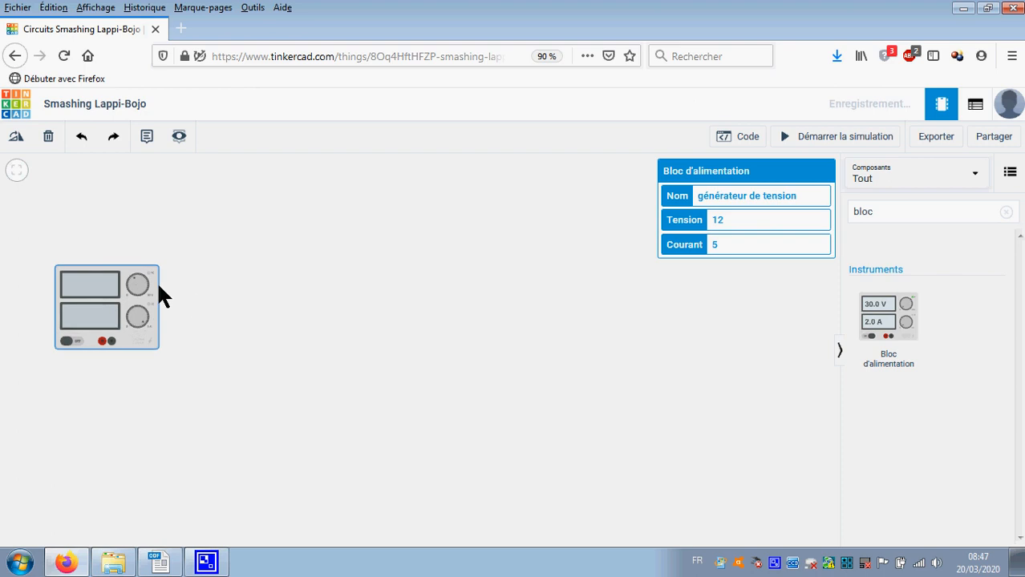
click(18, 135)
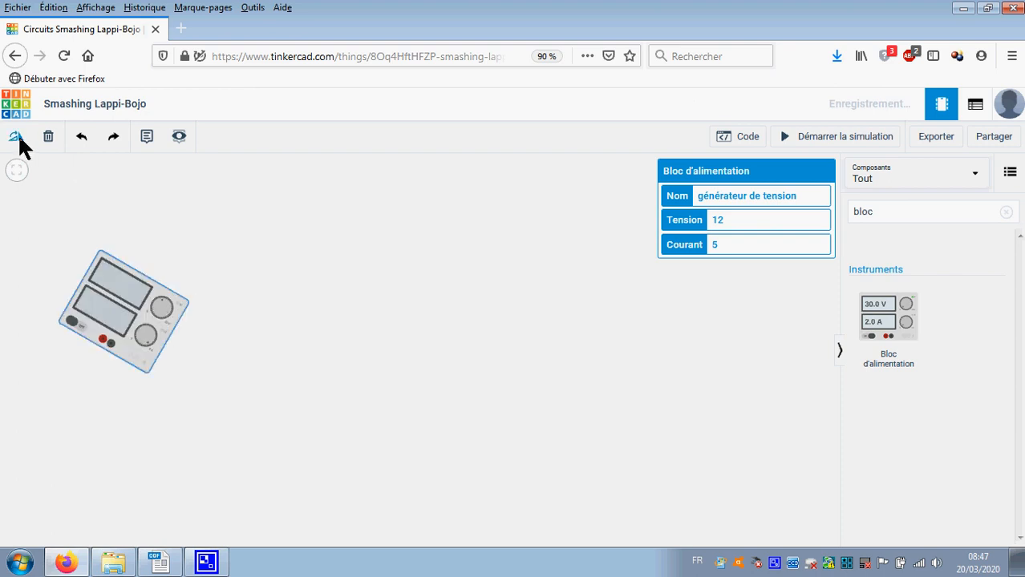
click(19, 134)
click(19, 135)
click(18, 134)
click(18, 134)
click(18, 134)
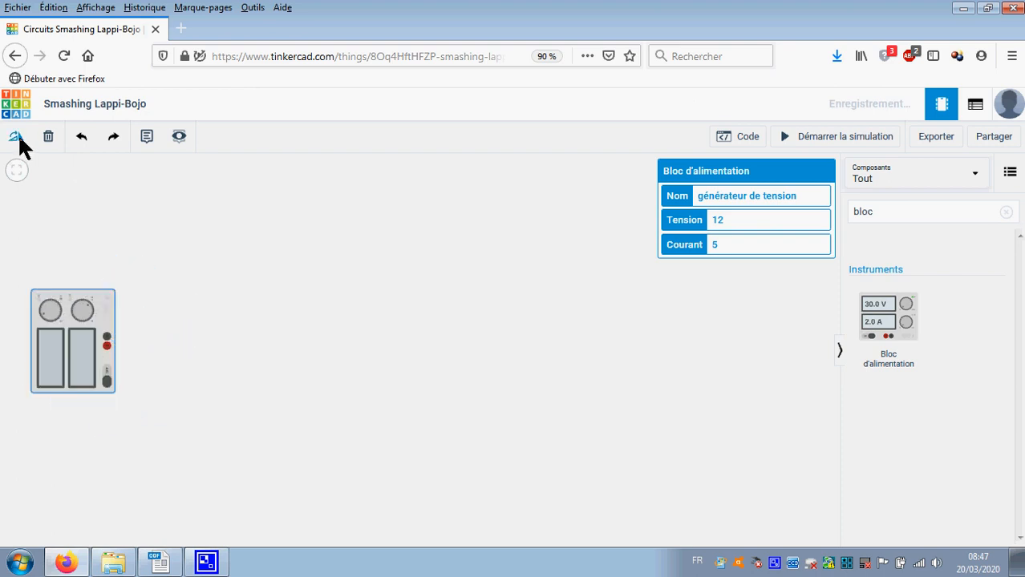
drag(81, 336, 86, 307)
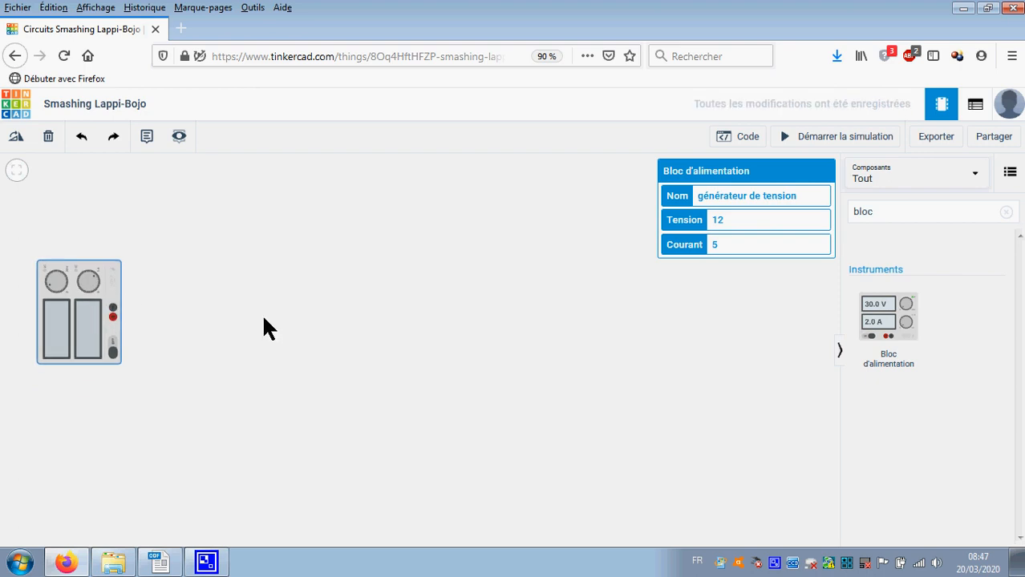
Consult the circuit diagram in the Writer document, search the Tinkercad components for "rés" and place a Résistance in the upper middle of the workspace.
key(alt+Tab)
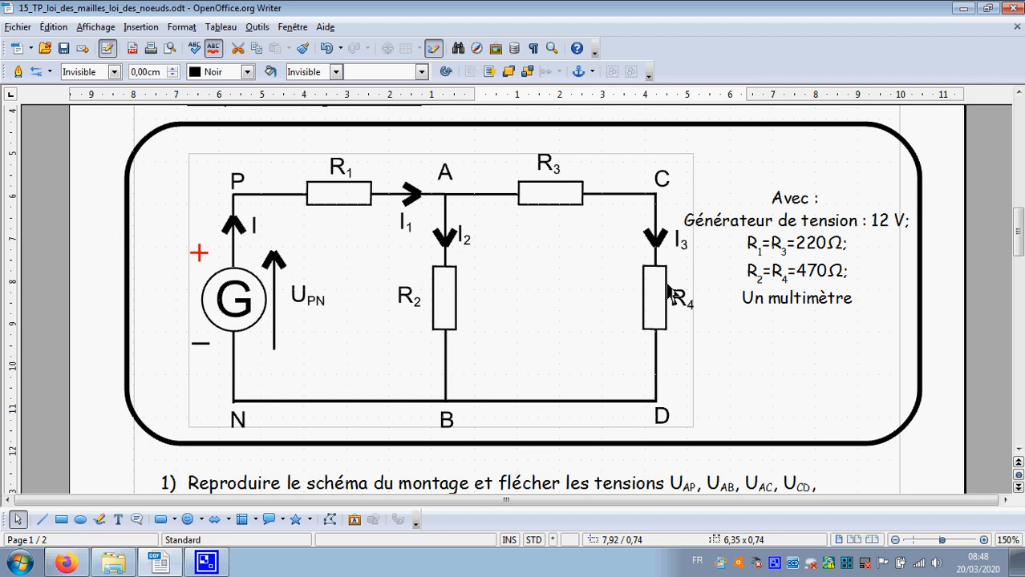
key(alt+Tab)
drag(915, 213, 848, 213)
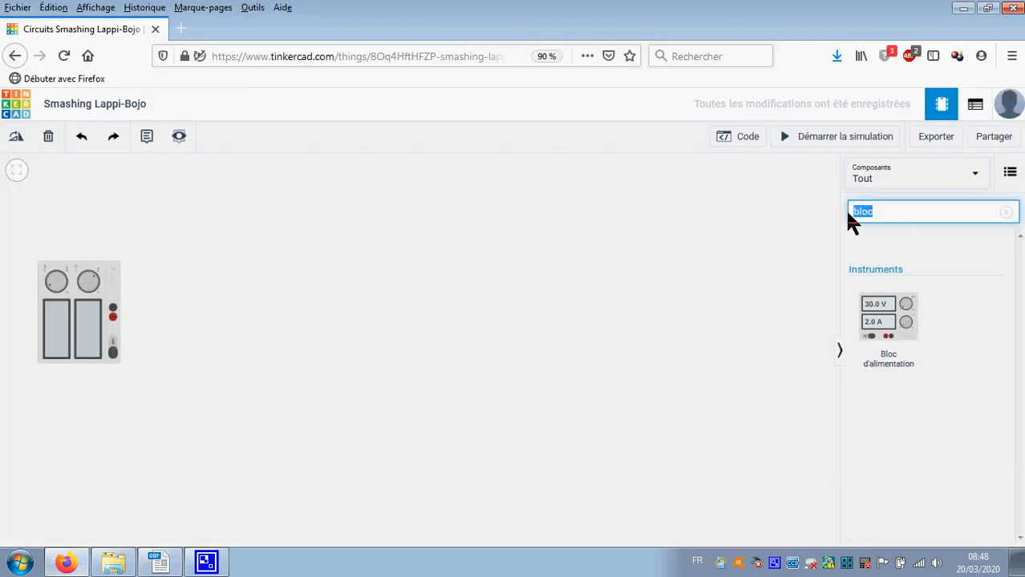
key(BackSpace)
text(rés)
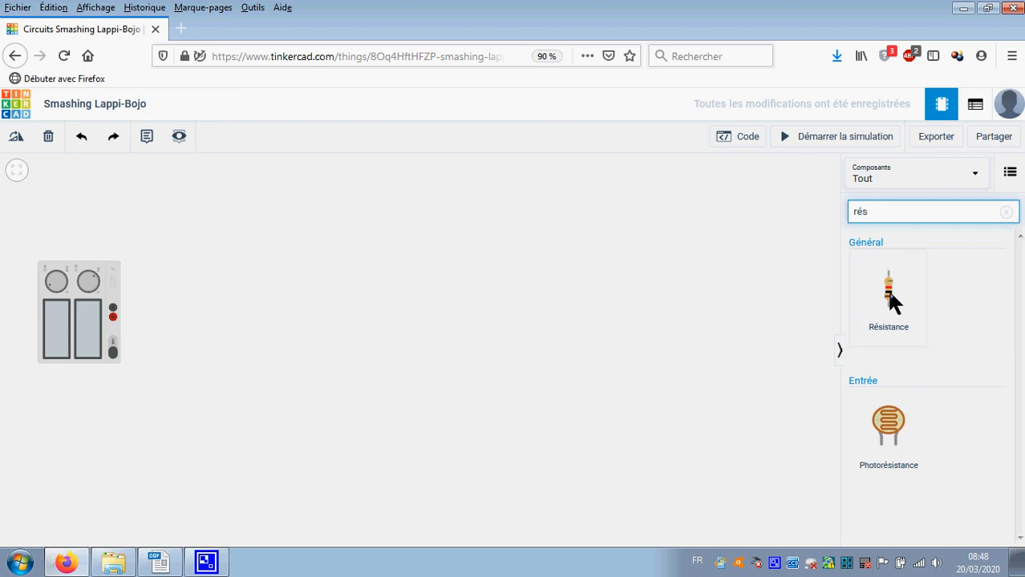
drag(888, 298, 721, 268)
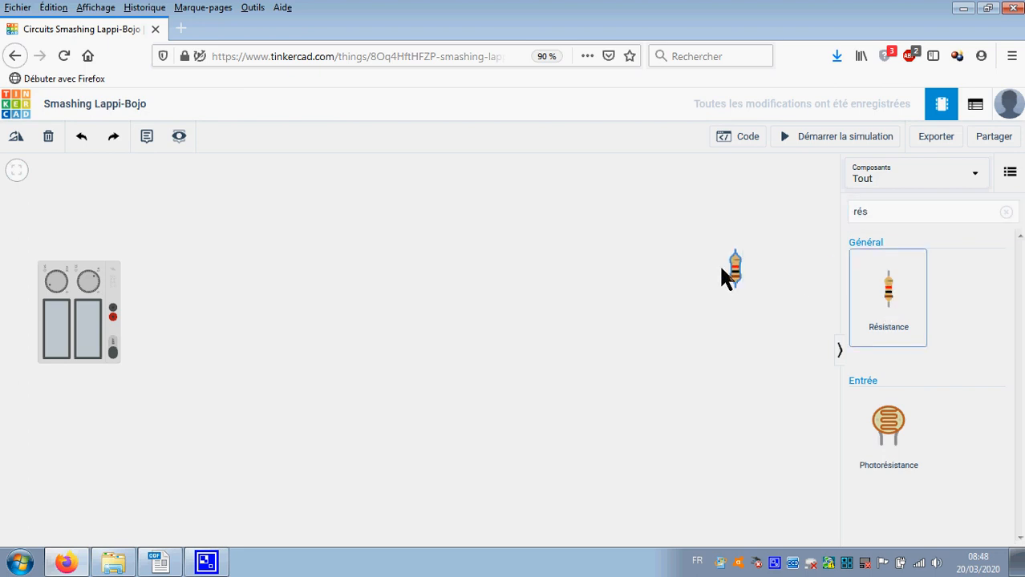
drag(421, 254, 385, 258)
Name the placed resistor R1 and set its resistance to 220 Ω.
click(384, 254)
drag(710, 191, 690, 184)
text(R1)
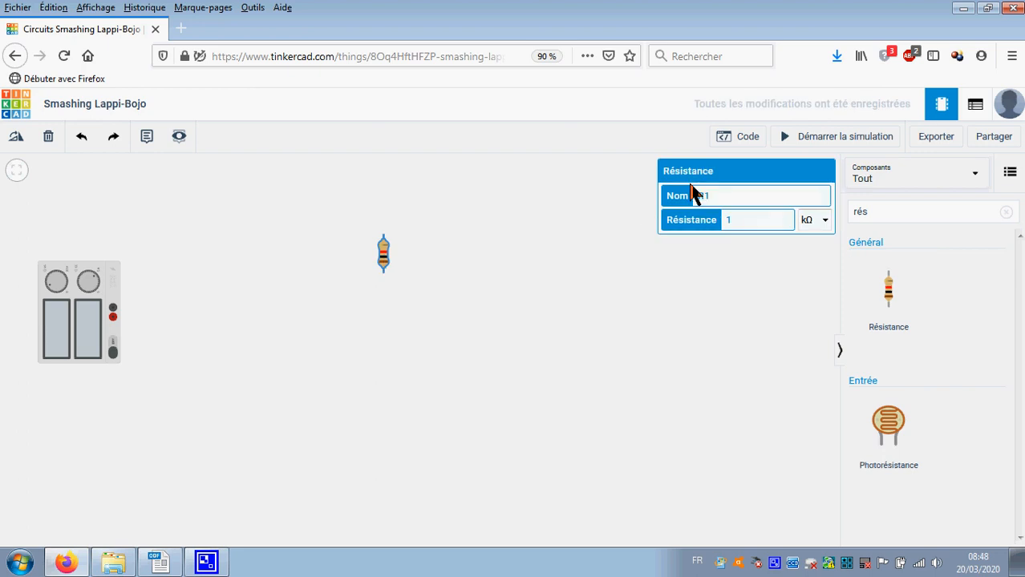
click(822, 219)
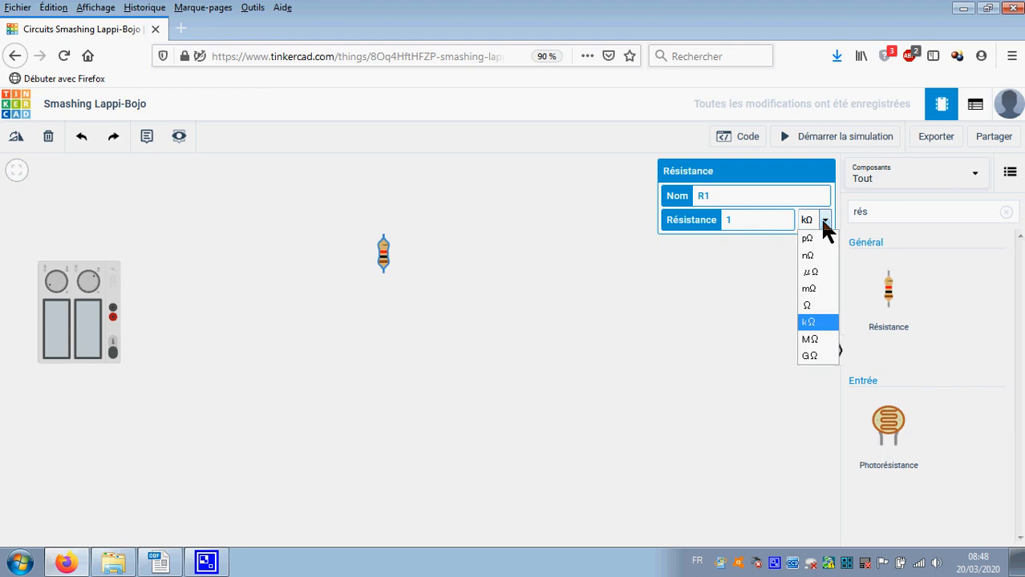
click(810, 303)
drag(752, 221, 722, 221)
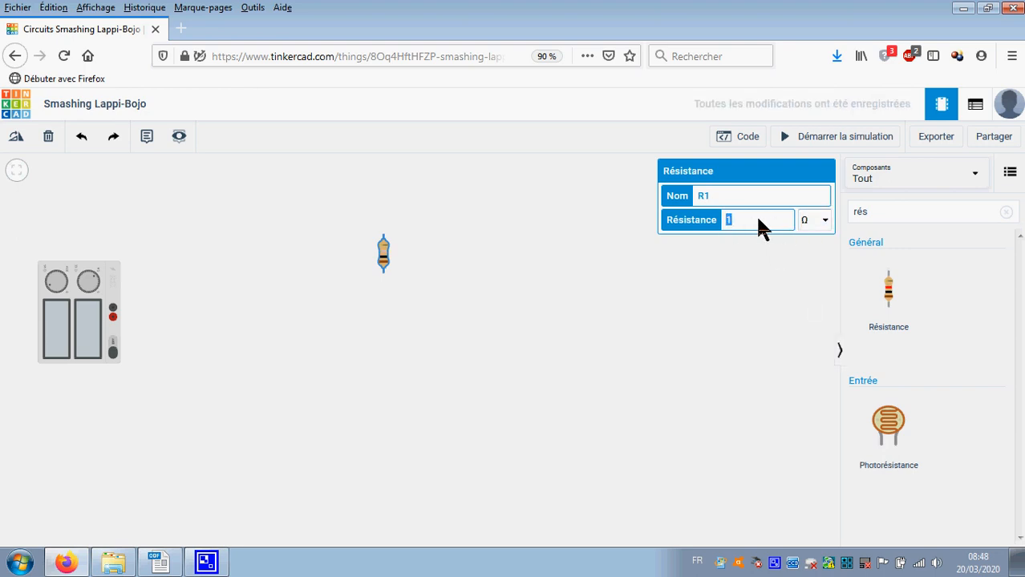
text(220)
click(493, 316)
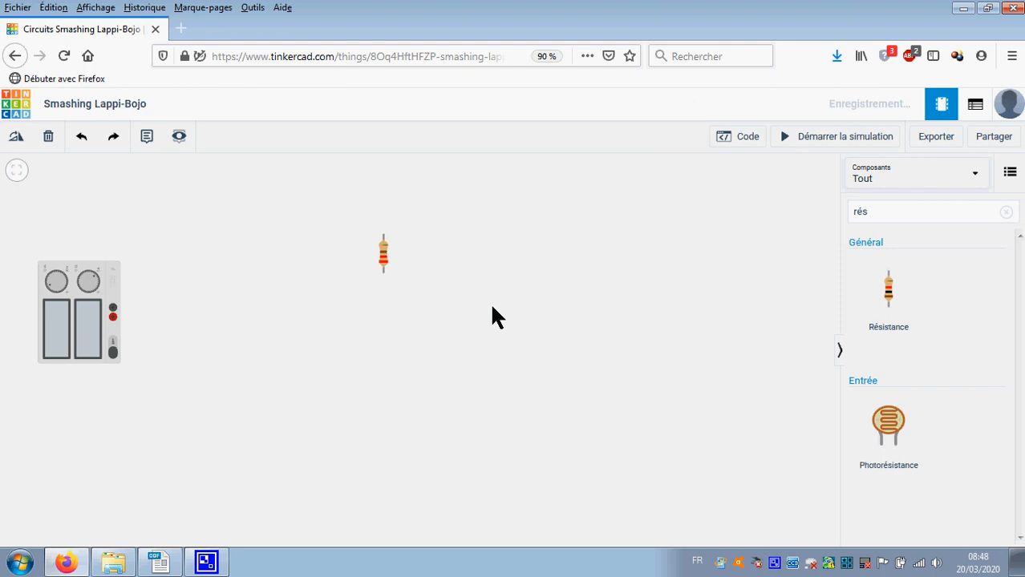
Rotate resistor R1 to a horizontal orientation.
click(384, 255)
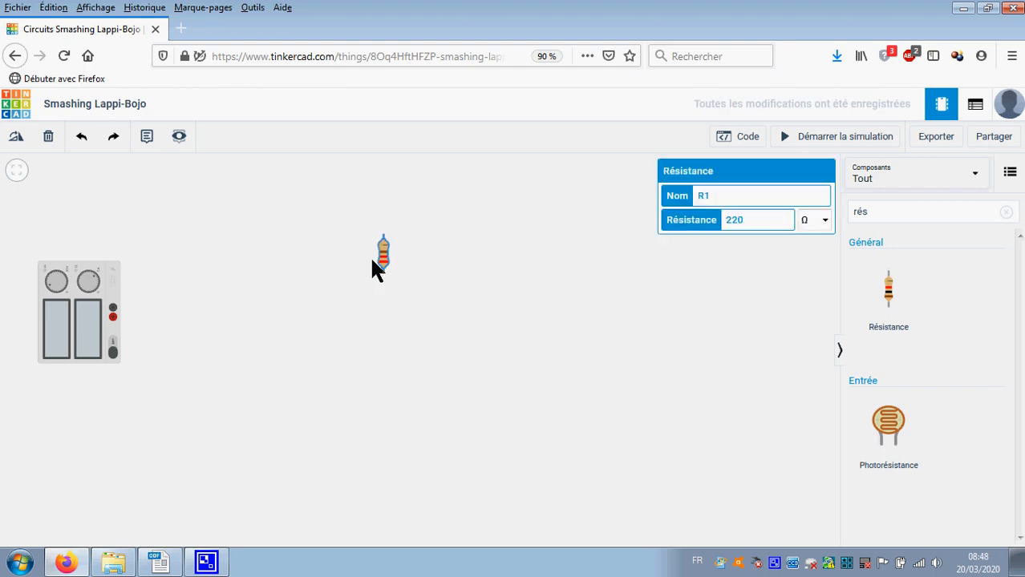
click(16, 138)
click(16, 137)
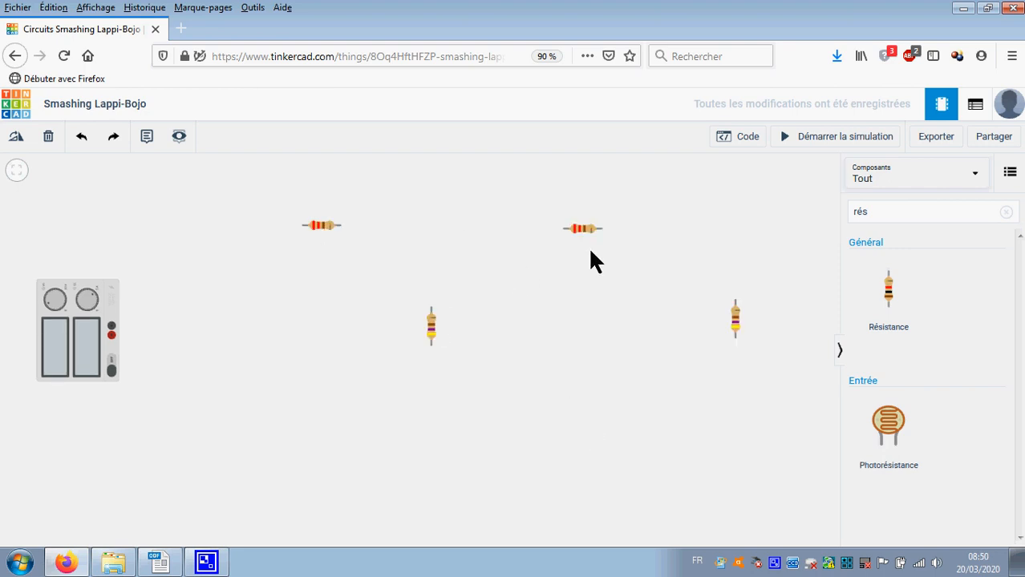
Compare the four placed resistors with the circuit diagram in the Writer document and inspect the name and resistance of each.
key(alt+Tab)
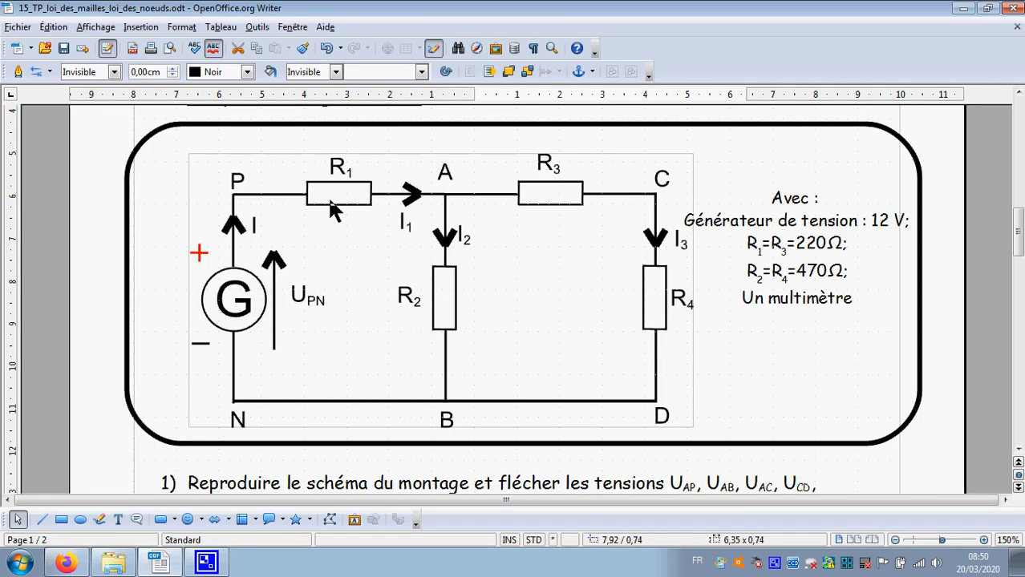
key(alt+Tab)
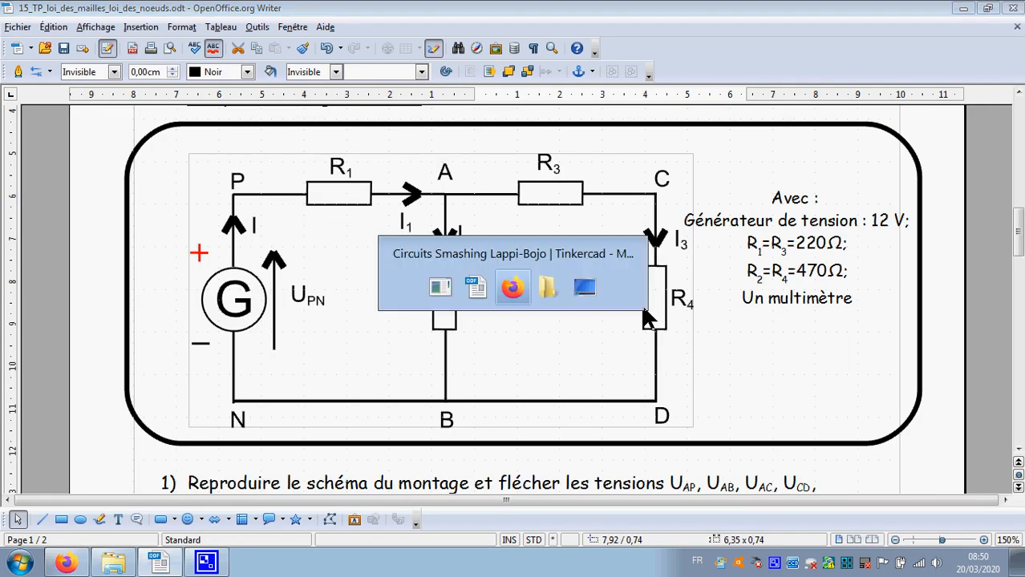
click(583, 229)
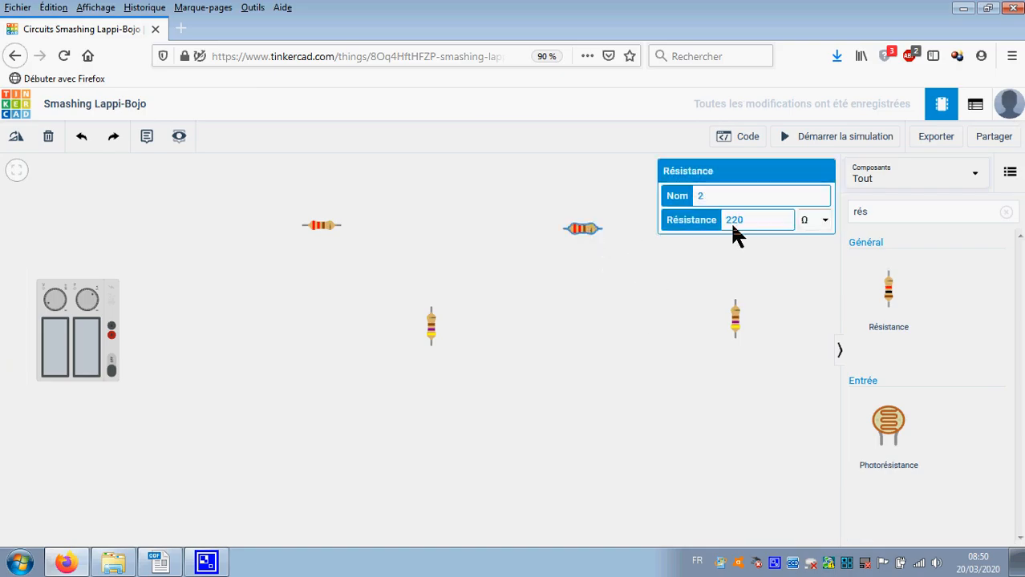
click(315, 225)
click(431, 325)
click(735, 317)
click(580, 229)
Name the middle vertical resistor R2 and check the names and values of R2, R3 and R4.
click(430, 325)
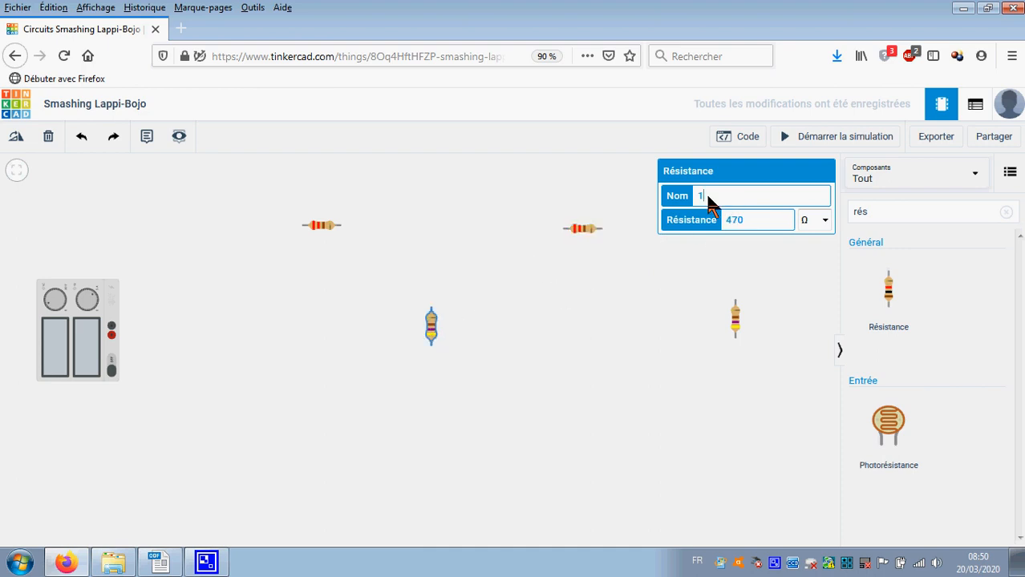
click(687, 199)
click(440, 322)
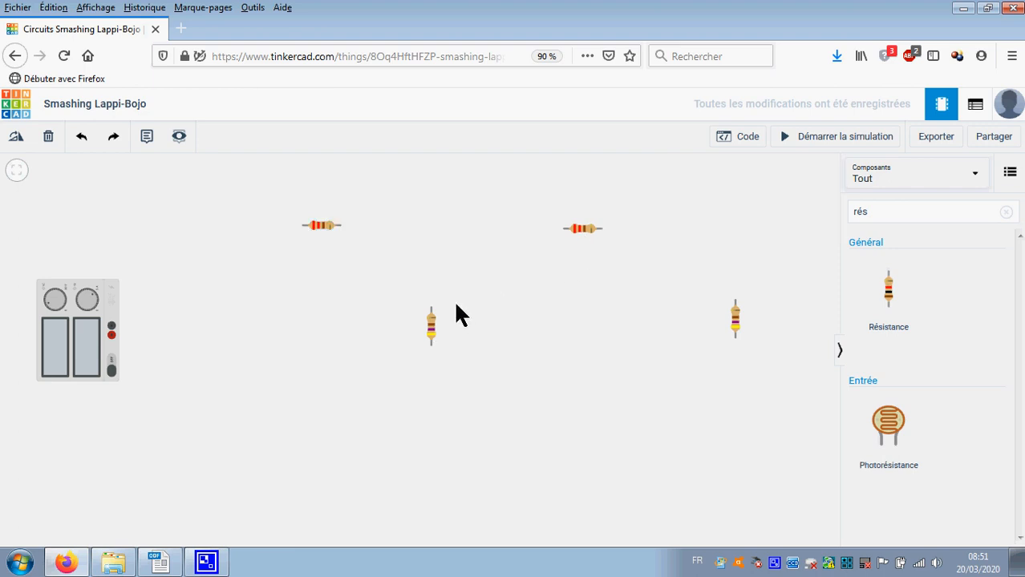
click(430, 325)
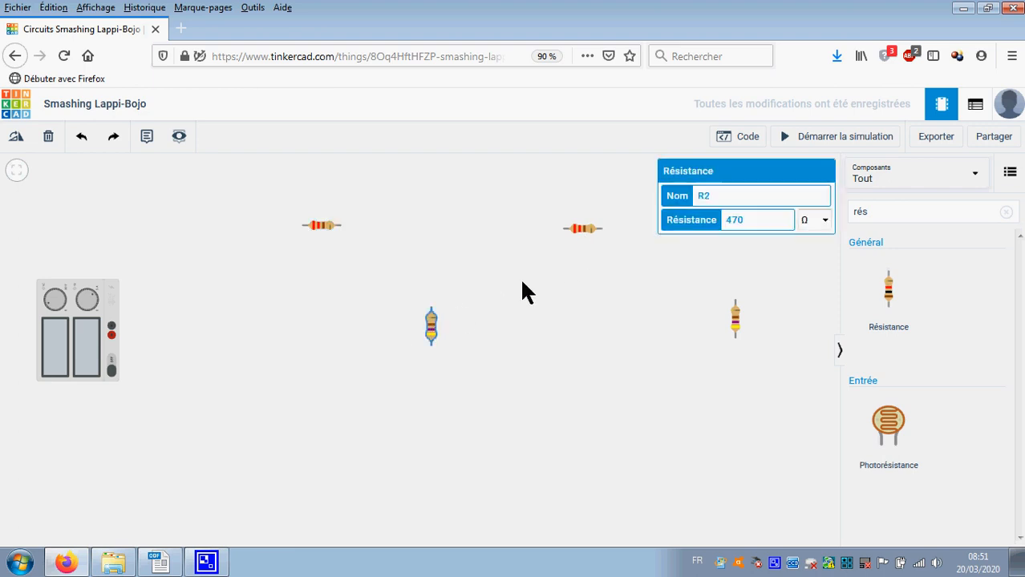
click(582, 229)
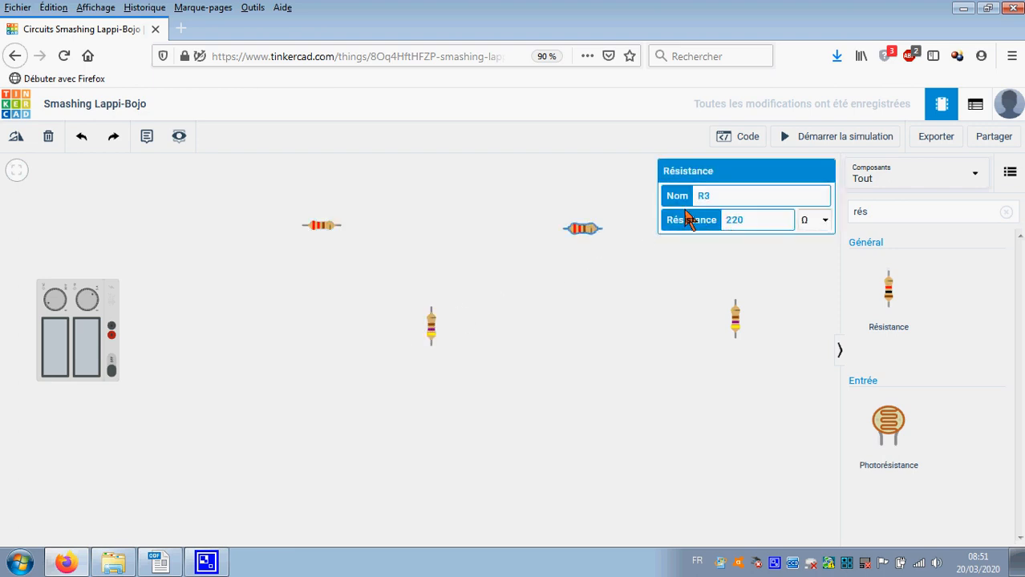
click(735, 319)
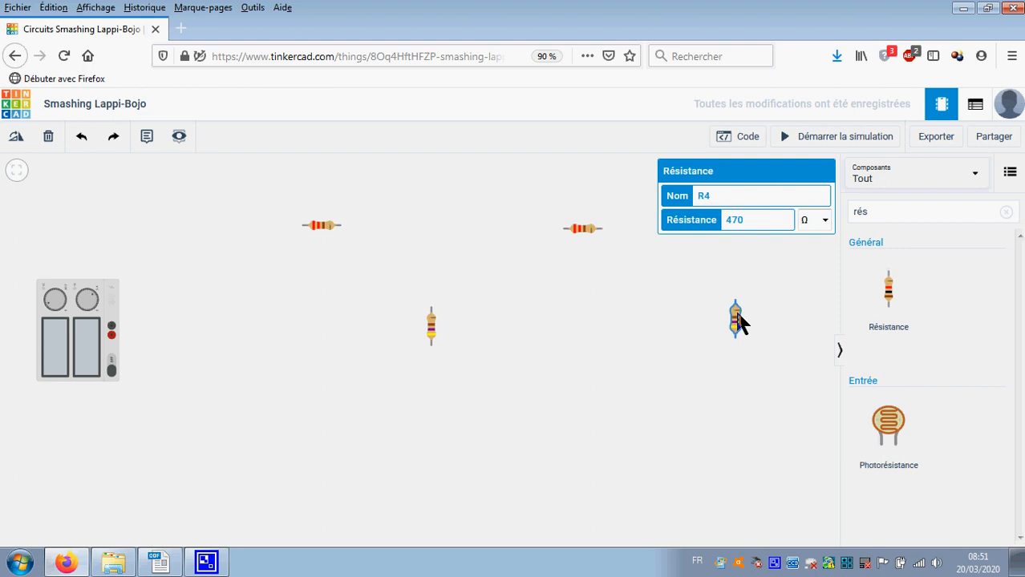
Wire the power supply's positive terminal to the left end of R1, with a corner above the terminal.
click(688, 355)
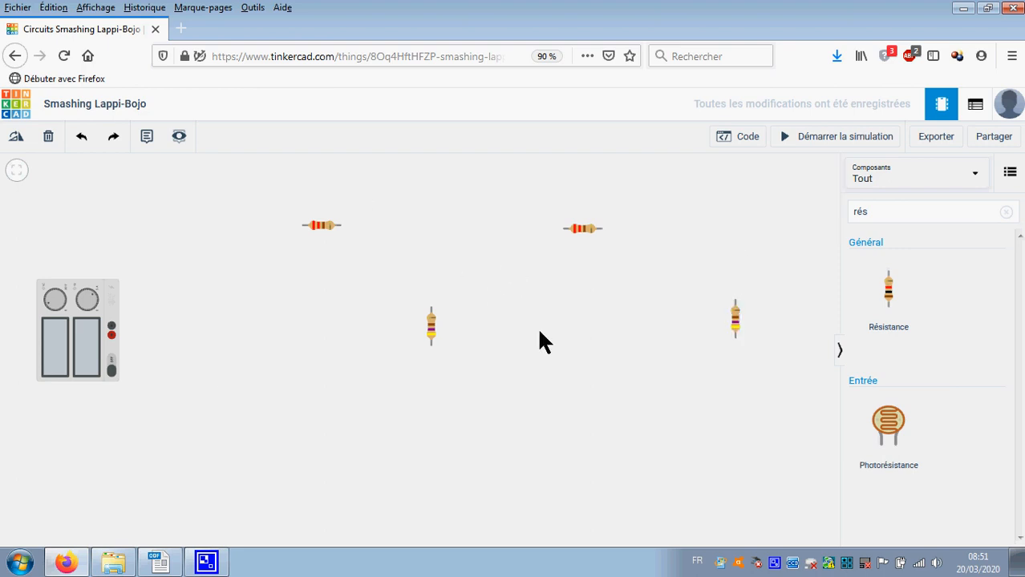
drag(552, 314, 569, 340)
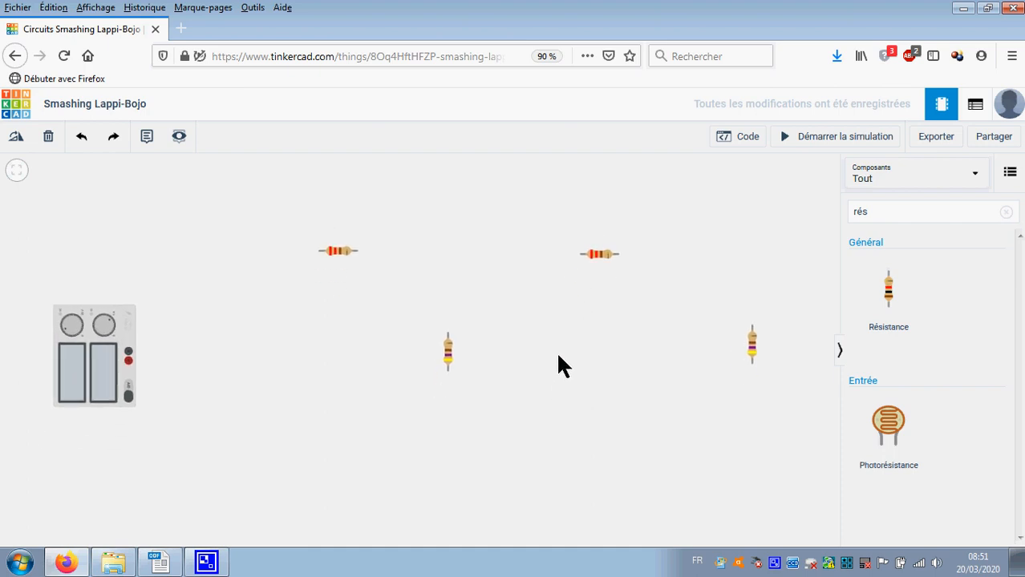
scroll(559, 365, down, 3)
scroll(558, 366, up, 1)
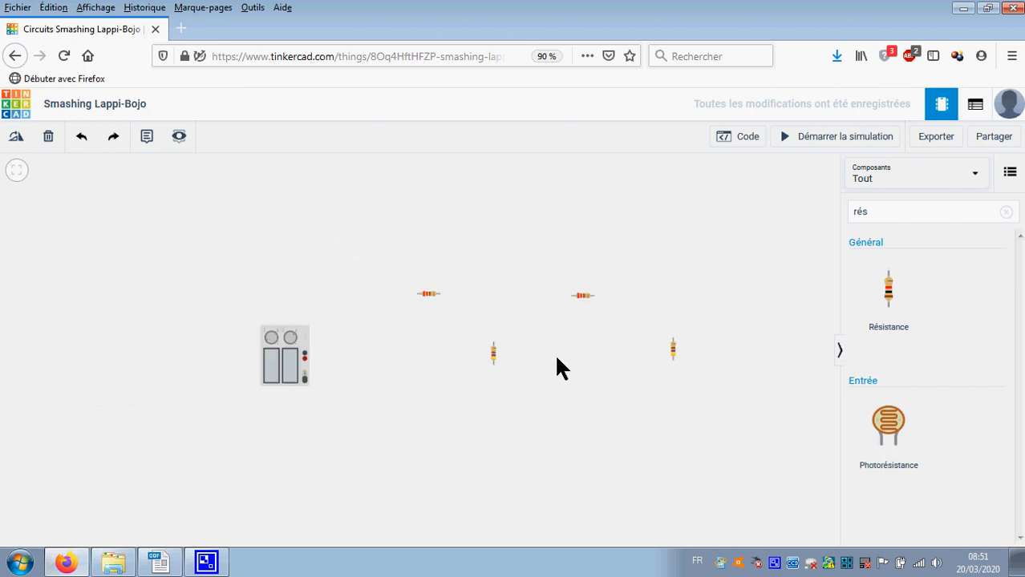
scroll(559, 368, up, 3)
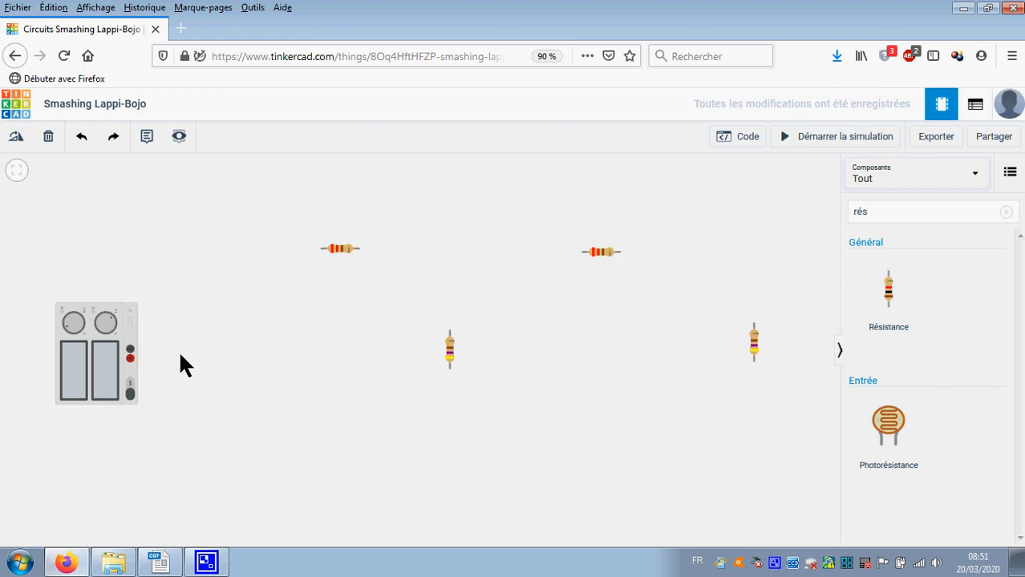
click(130, 359)
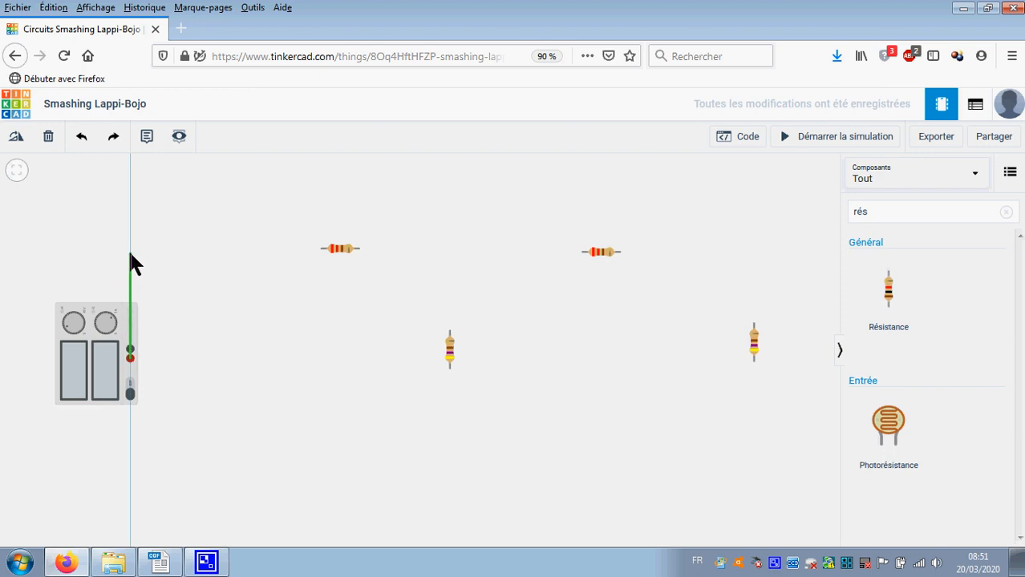
click(131, 254)
click(317, 249)
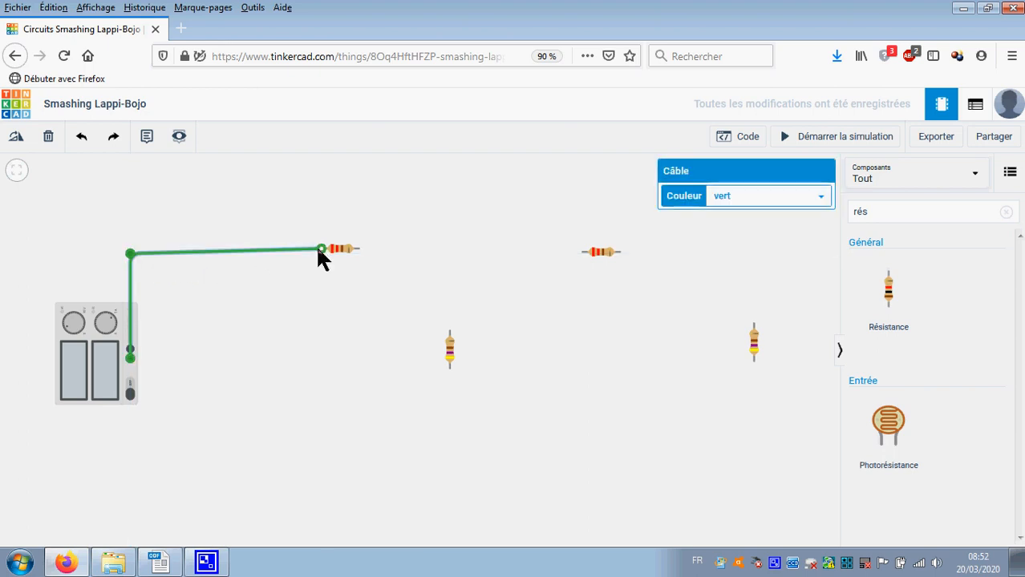
Wire R1's right end to the top of R2 and R2's bottom end back to the supply's negative terminal.
click(359, 250)
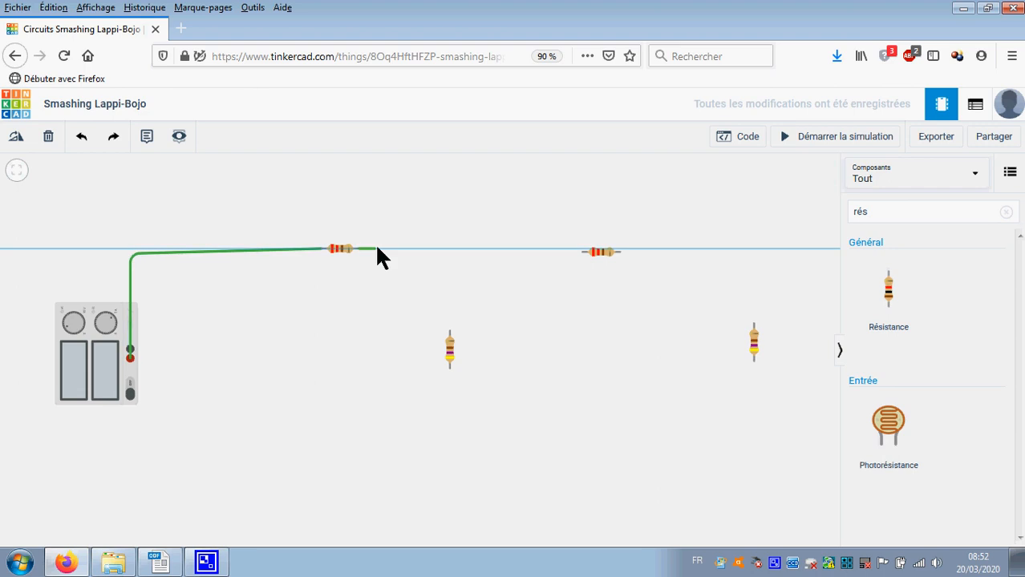
click(448, 249)
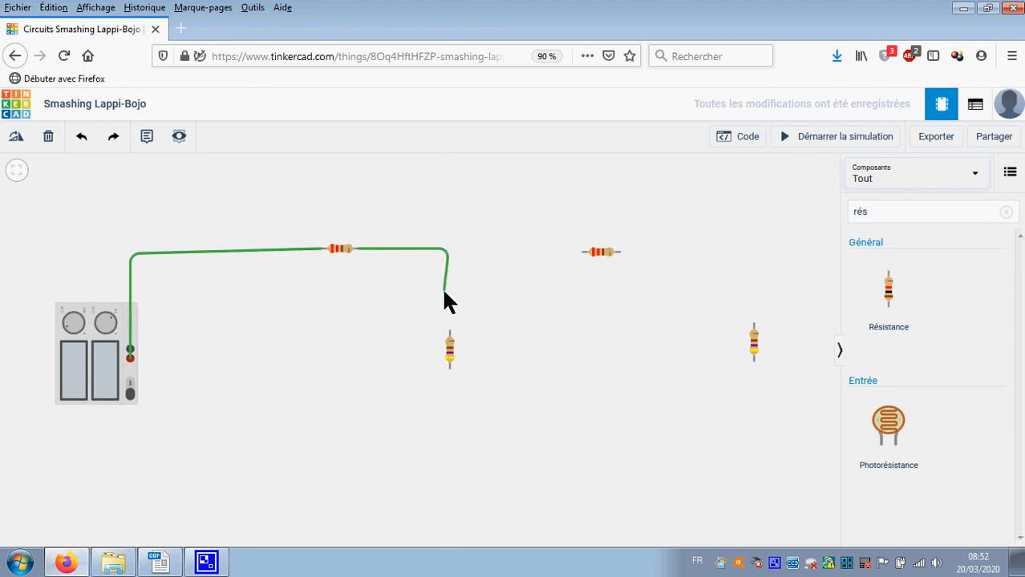
click(449, 332)
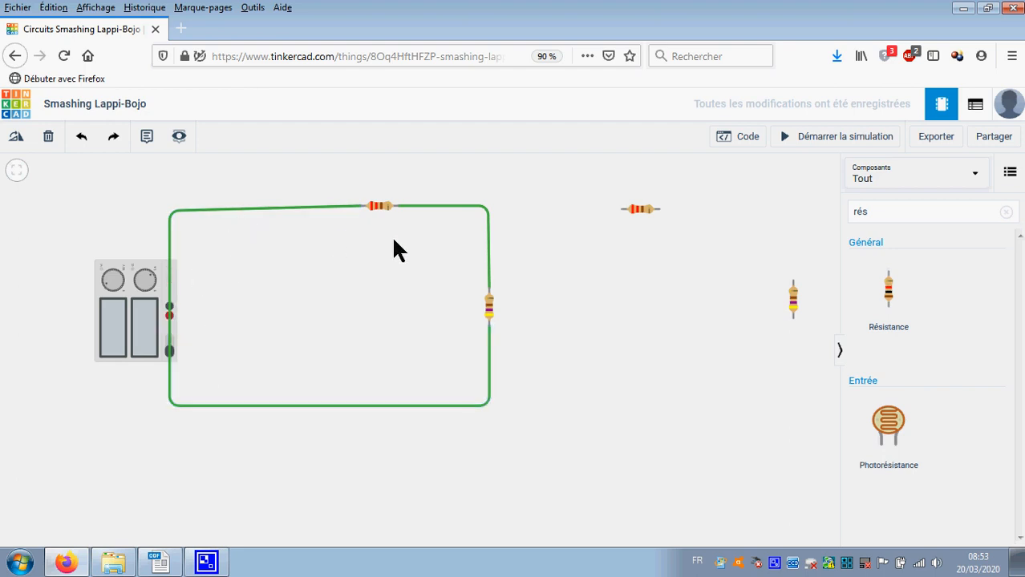
Set the color of the supply-to-R1 and R1-to-R2 wires to red (rouge).
click(295, 210)
click(740, 196)
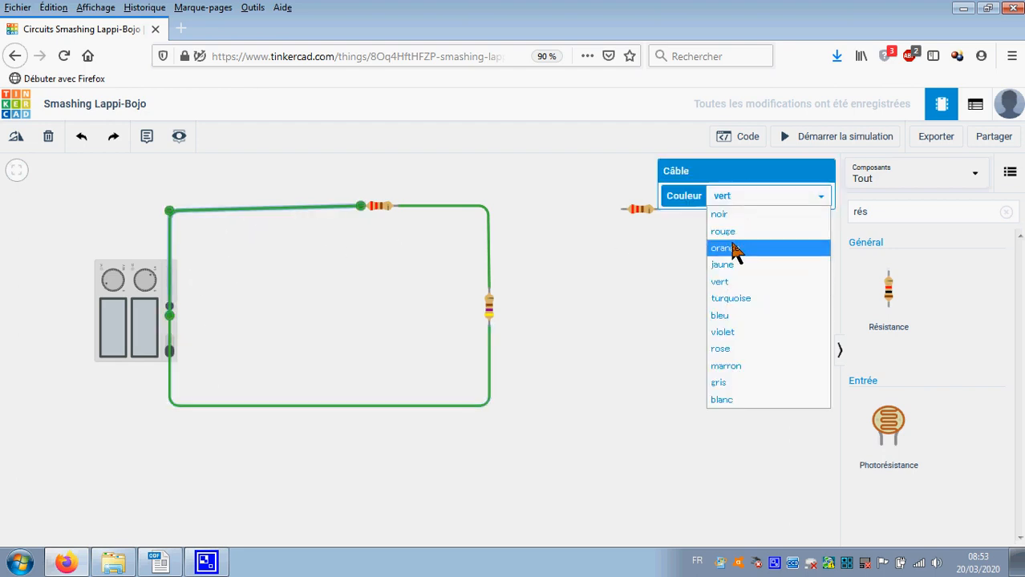
click(735, 232)
click(672, 232)
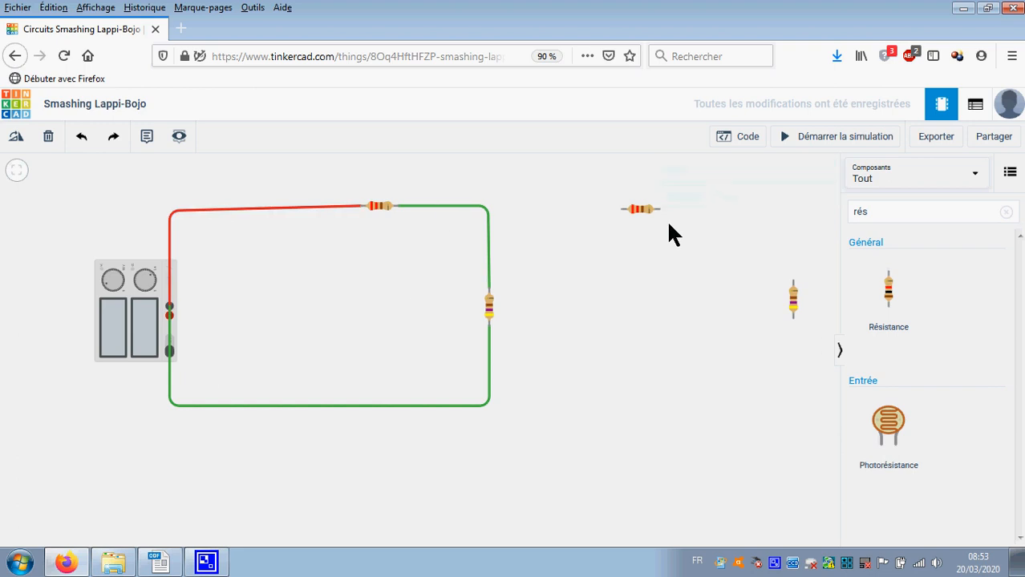
click(454, 208)
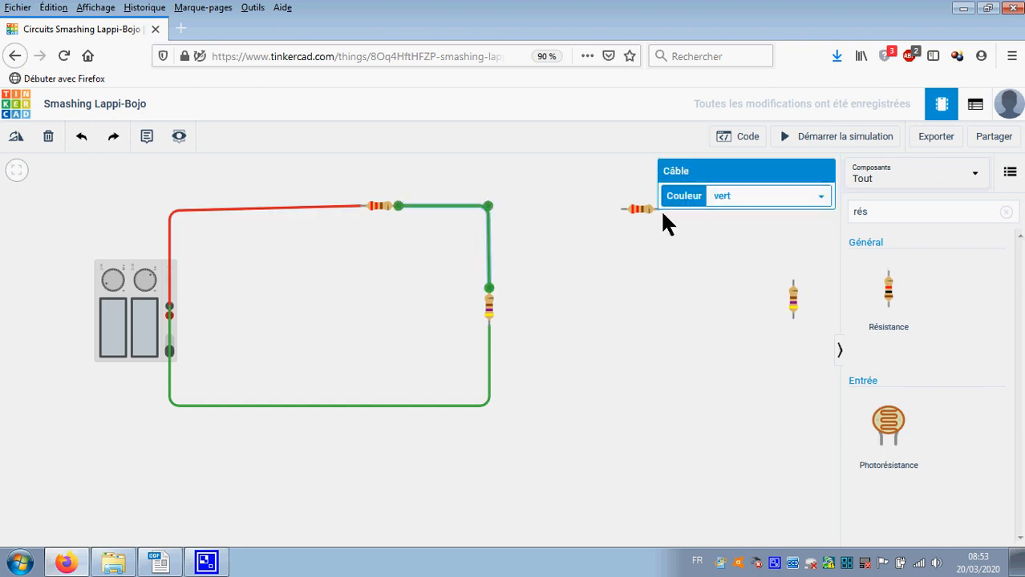
click(742, 195)
click(734, 230)
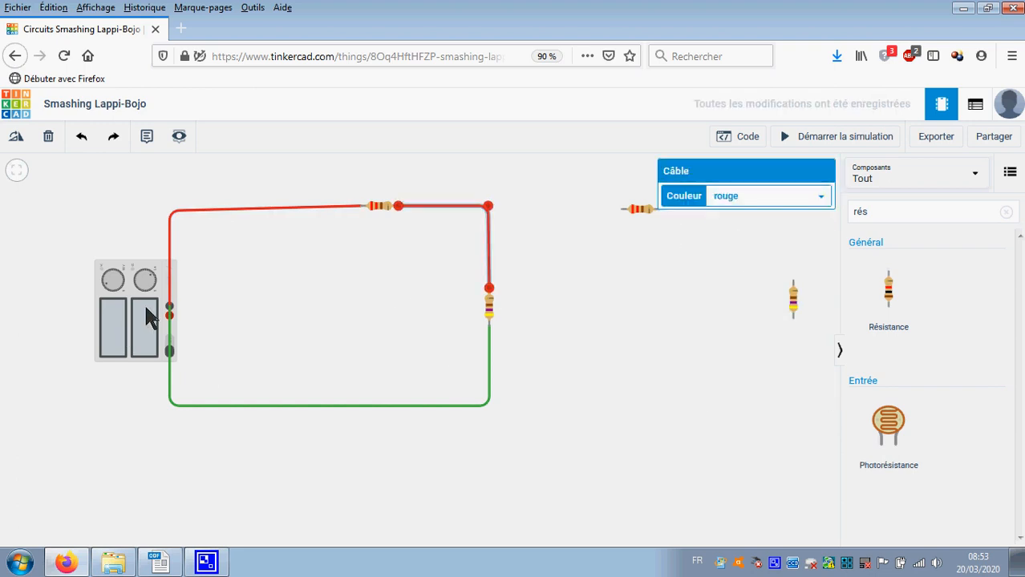
Set the color of the return wire from R2 to the supply's negative terminal to black (noir).
click(489, 361)
click(771, 197)
click(746, 214)
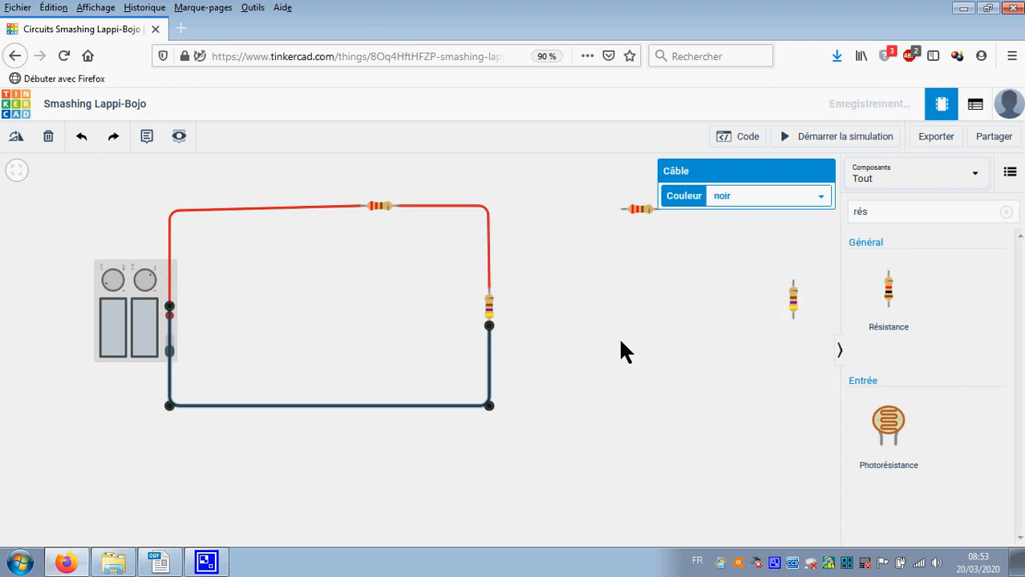
click(627, 295)
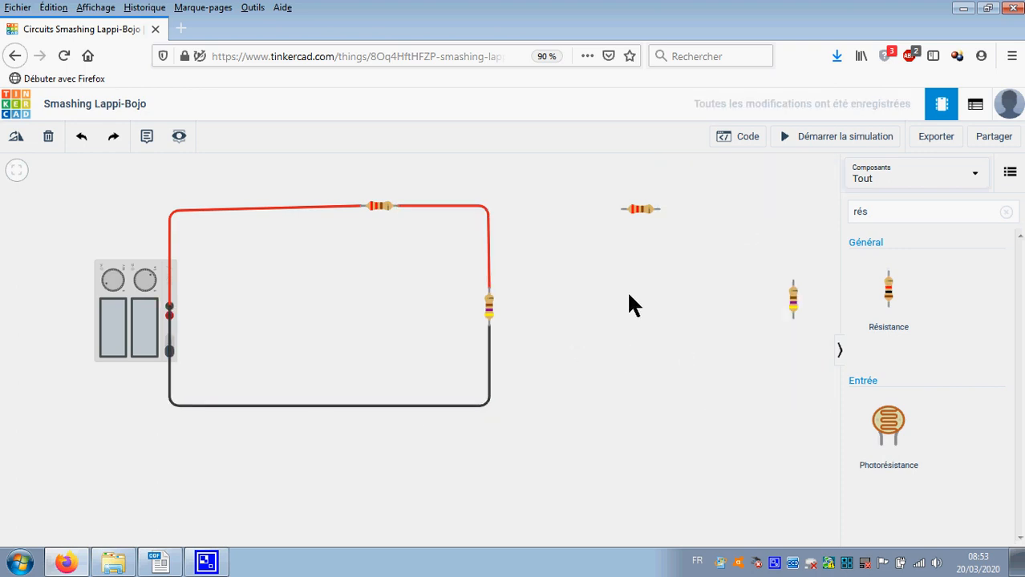
Move R1 along the upper wire so its right end sits at the corner above R2.
click(622, 210)
key(Escape)
drag(384, 209, 472, 205)
click(621, 268)
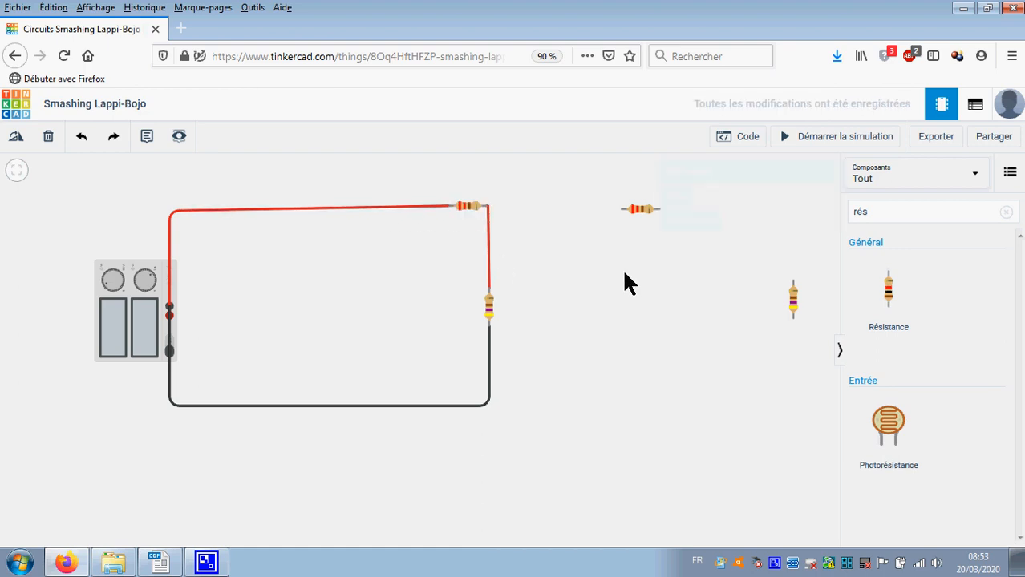
Wire R3's left end to R1's right end at the junction and nudge R3 slightly upward.
click(622, 213)
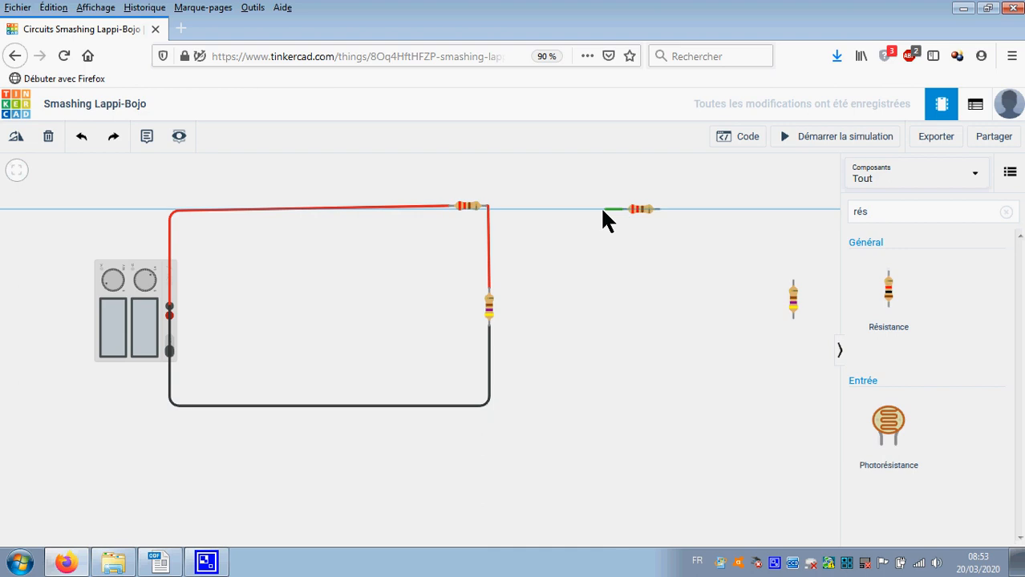
click(487, 206)
click(487, 206)
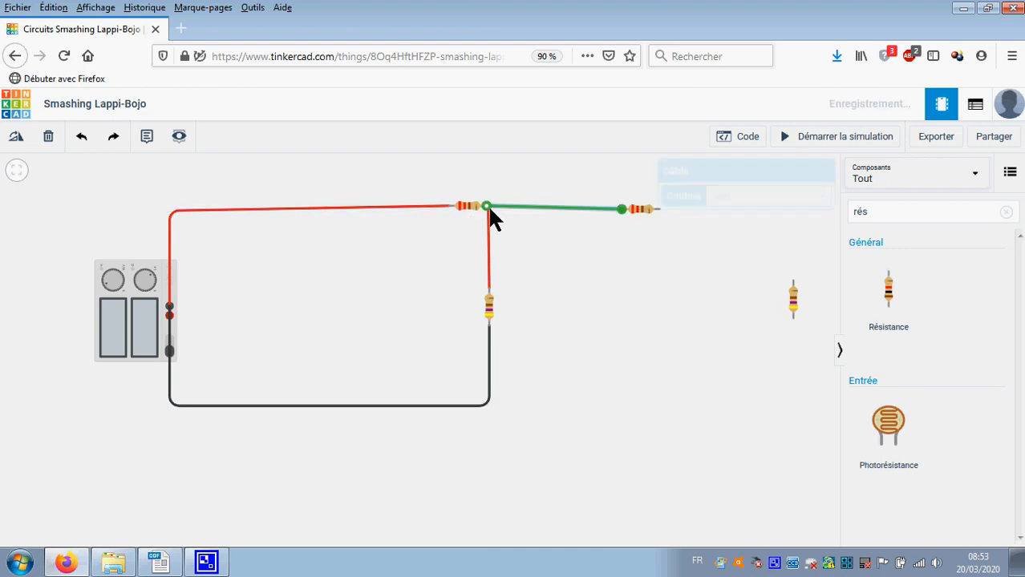
drag(642, 213, 641, 209)
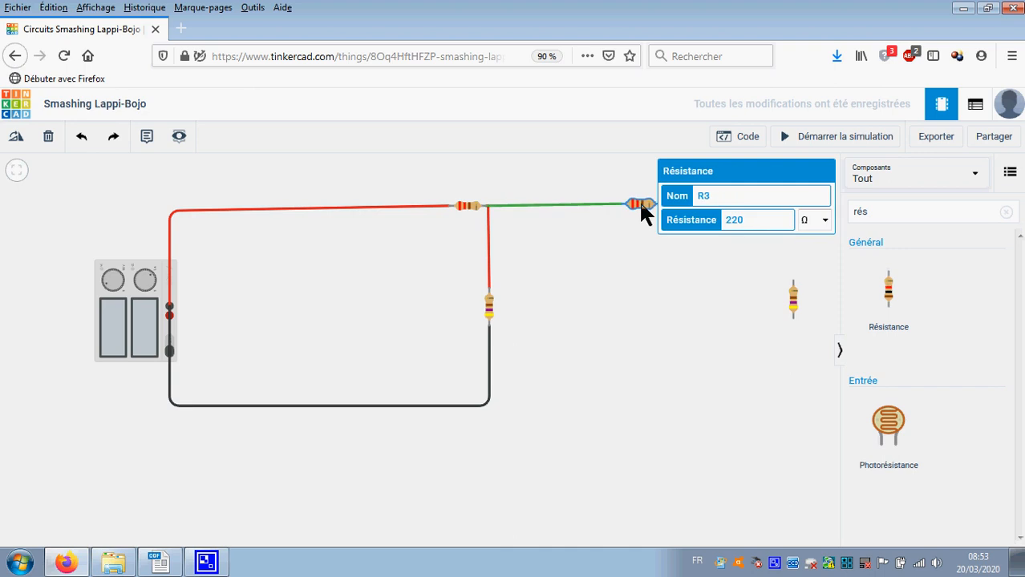
click(625, 273)
Set the color of the wire between R1 and R3 to red (rouge).
click(532, 206)
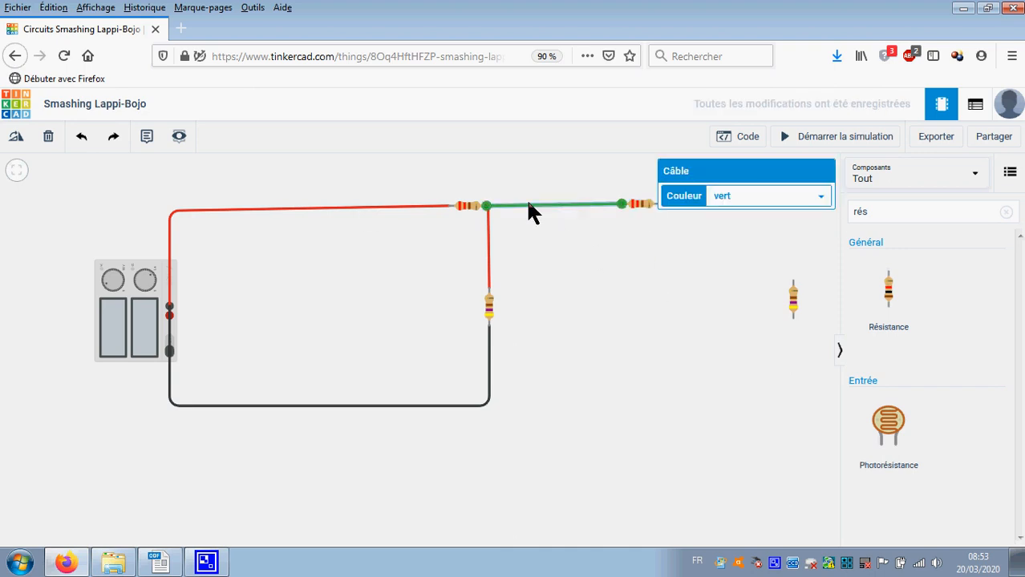
click(755, 203)
click(677, 231)
click(673, 268)
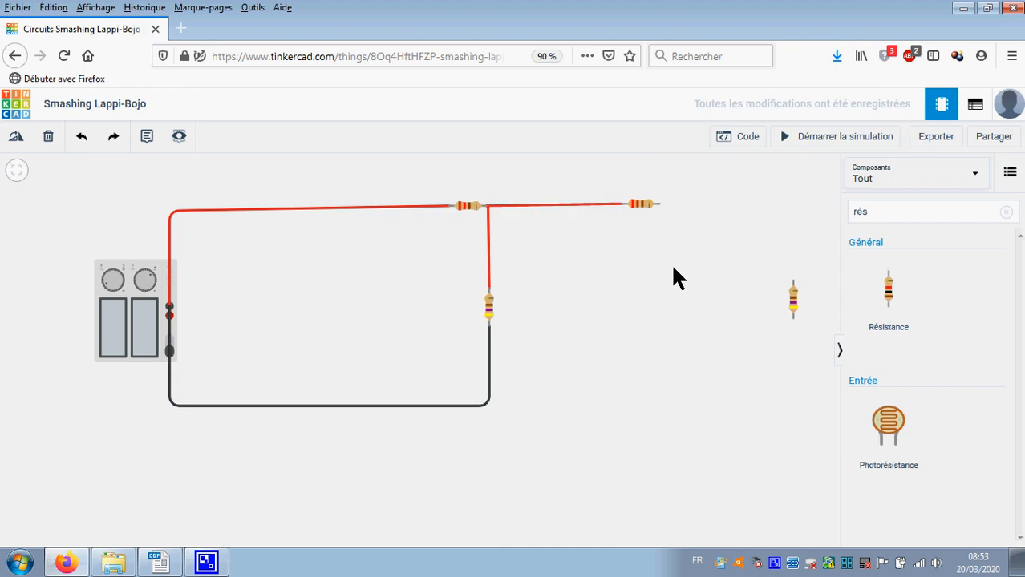
Wire R3 to R4 in red following the Writer document's diagram, and move R2 down to the lower black wire.
key(alt+Tab)
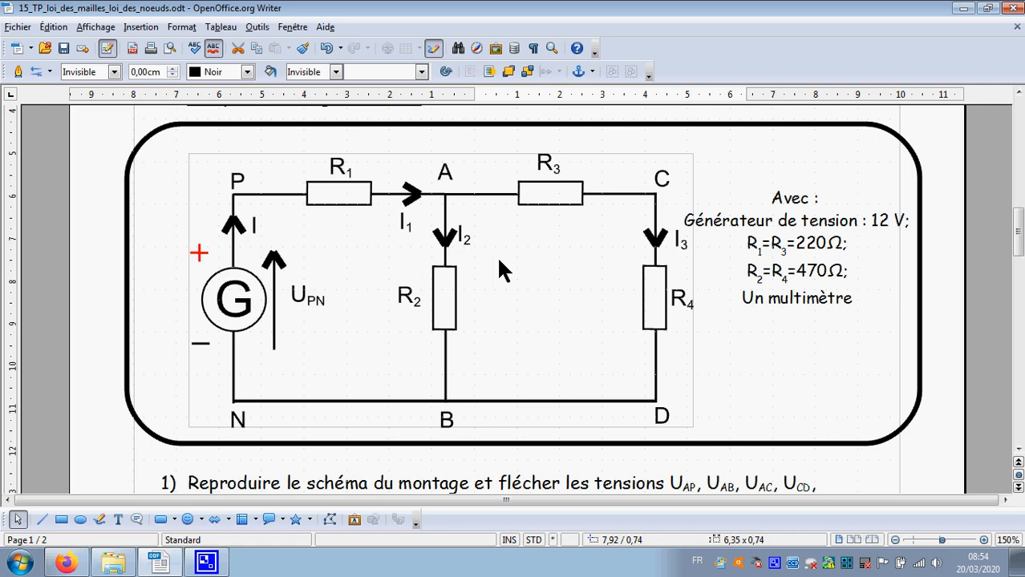
key(alt+Tab)
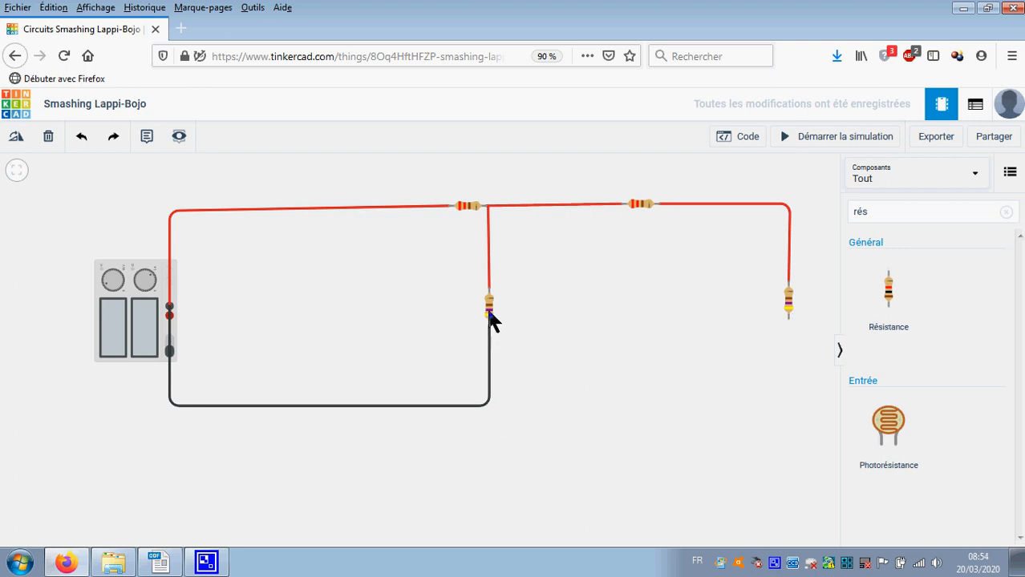
drag(491, 317, 490, 394)
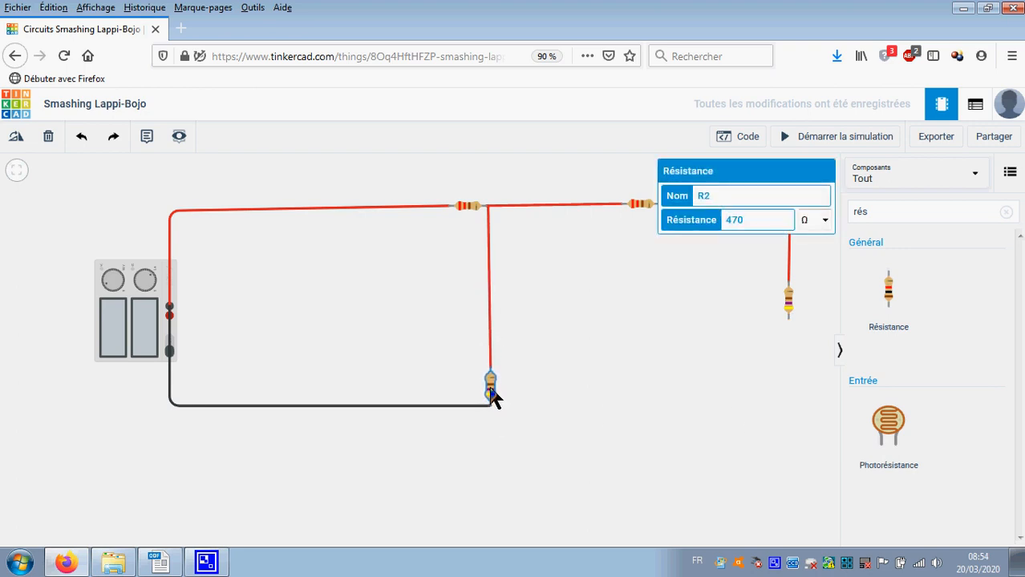
Wire R4's bottom end to R2's bottom end and adjust the wire's corner to level its horizontal run.
click(789, 321)
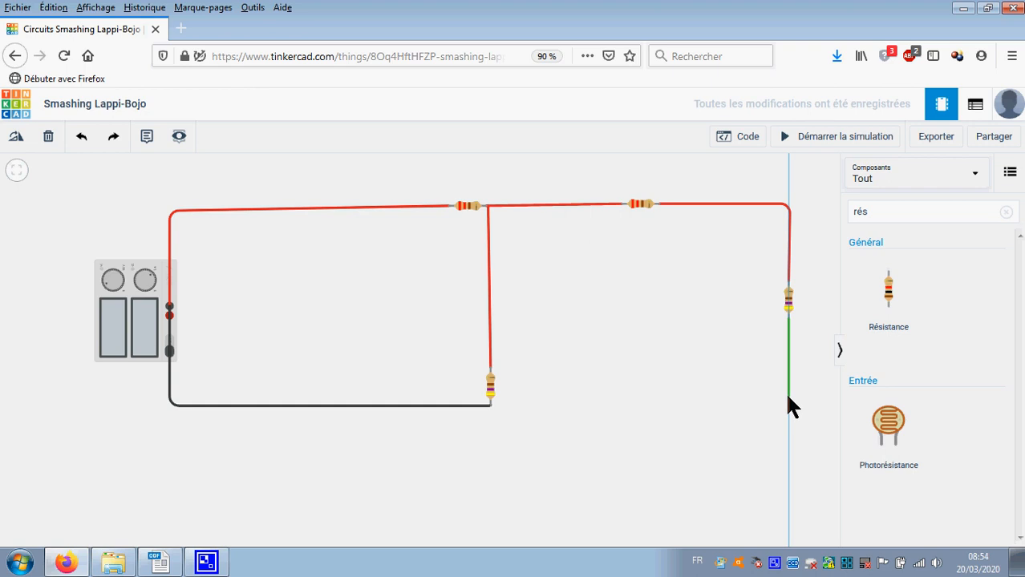
click(788, 396)
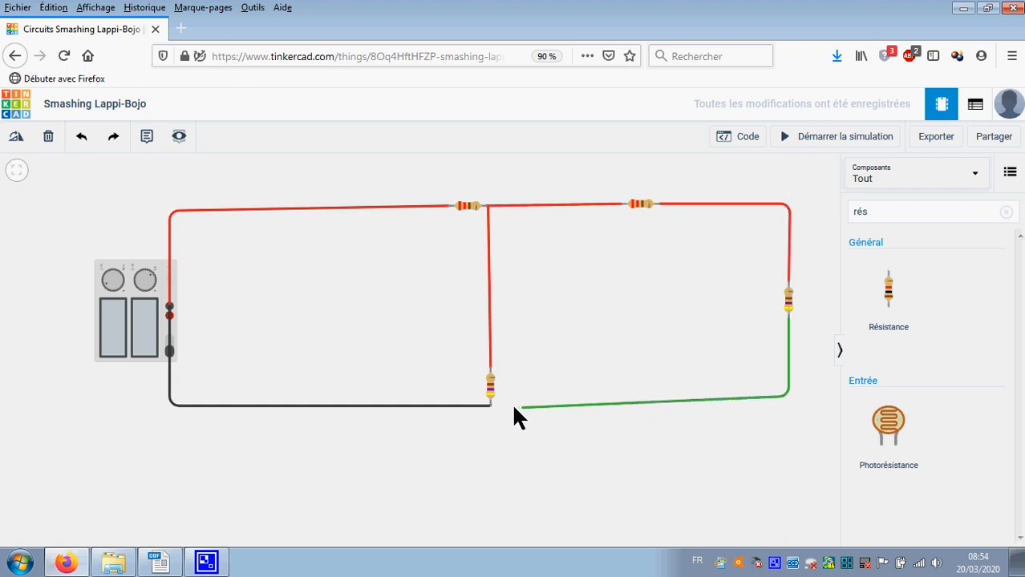
click(490, 404)
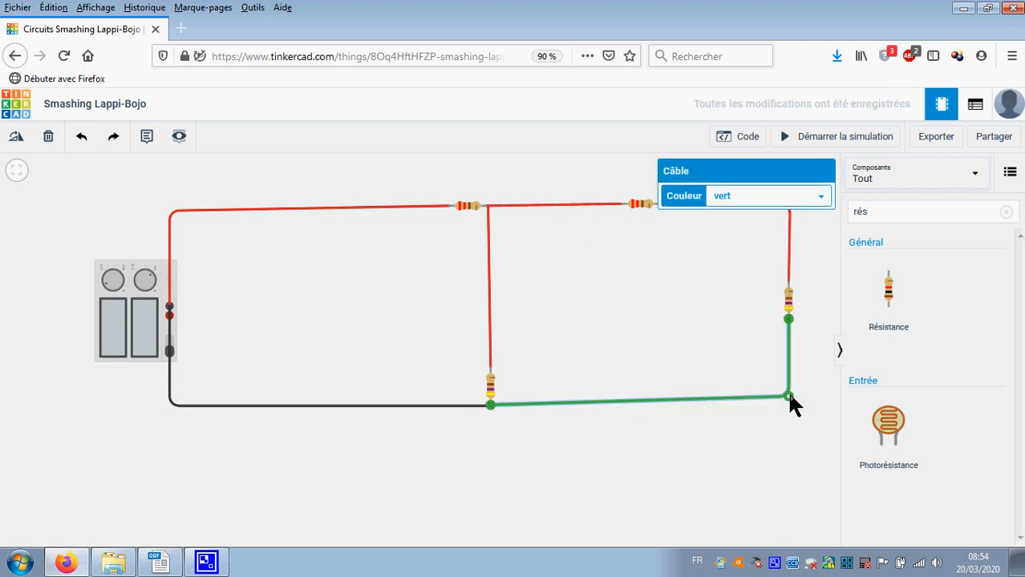
drag(789, 396, 788, 400)
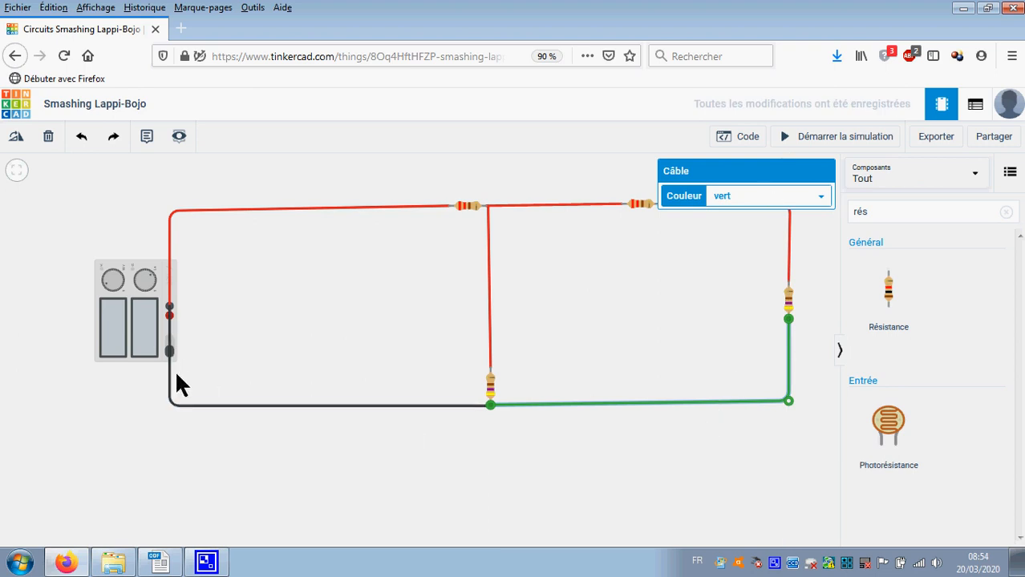
Set the color of the wire between R4 and R2 to black (noir).
click(781, 196)
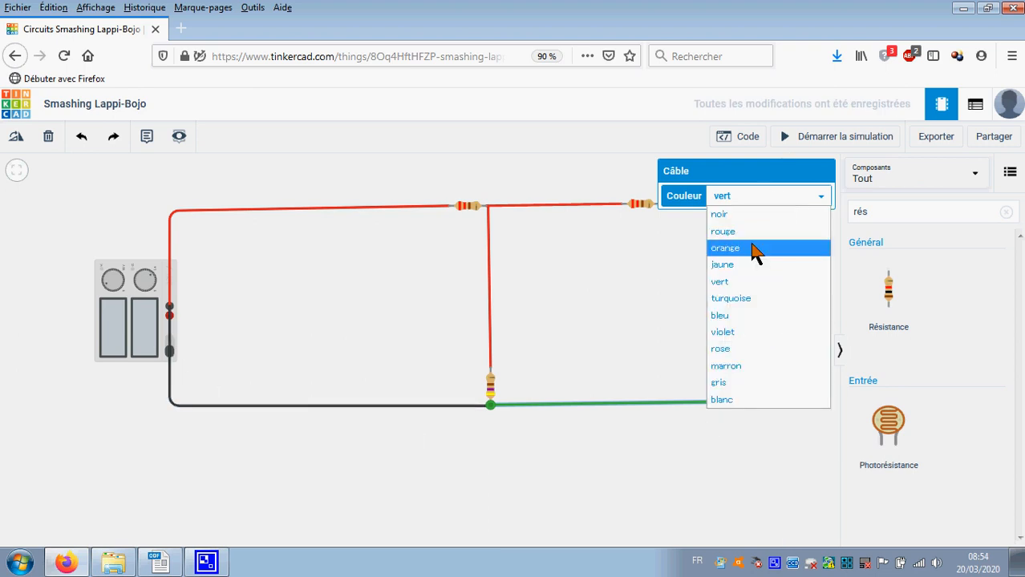
click(732, 214)
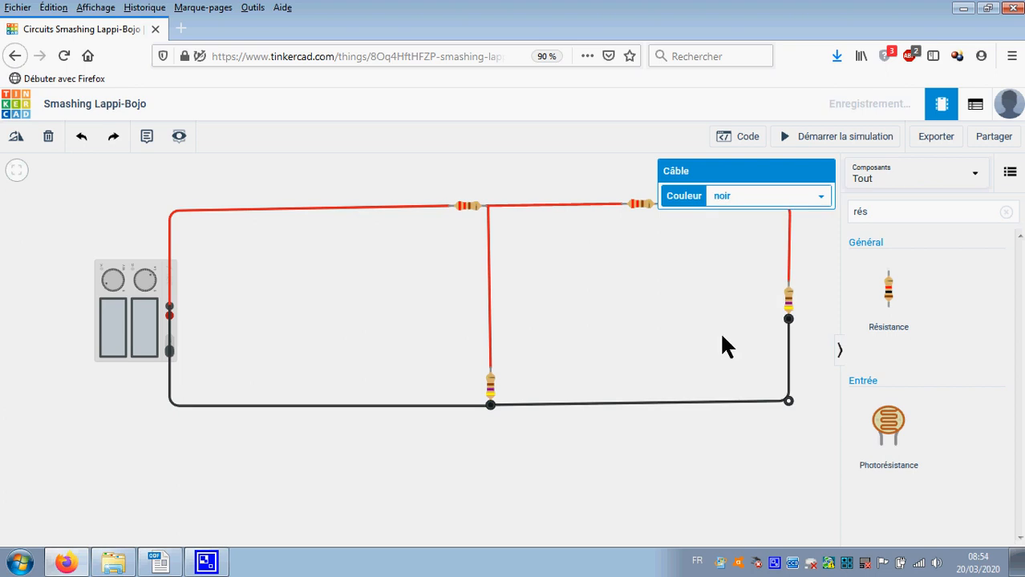
click(723, 412)
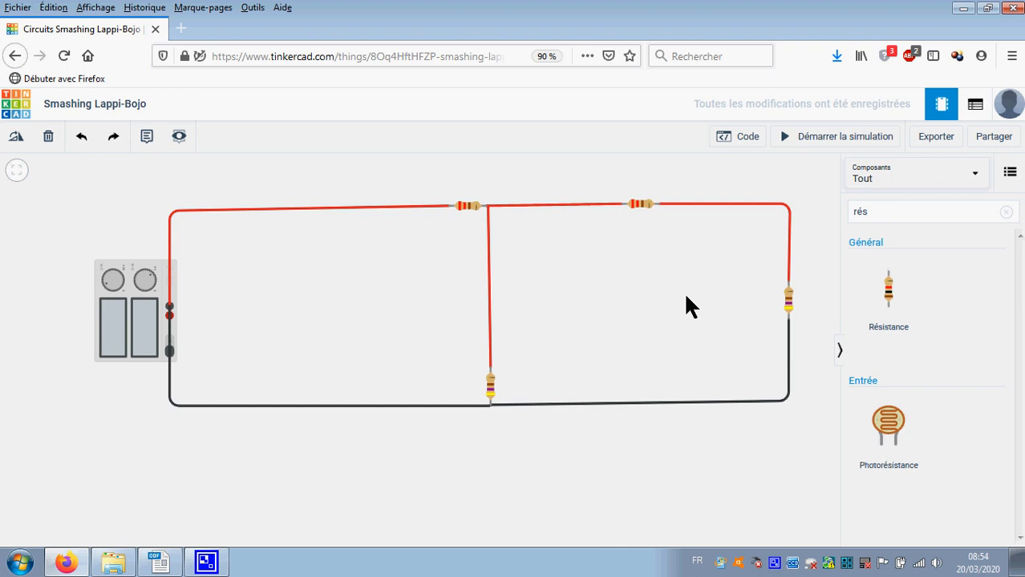
Run the simulation to read the power supply's voltage and current, and stop it.
click(826, 139)
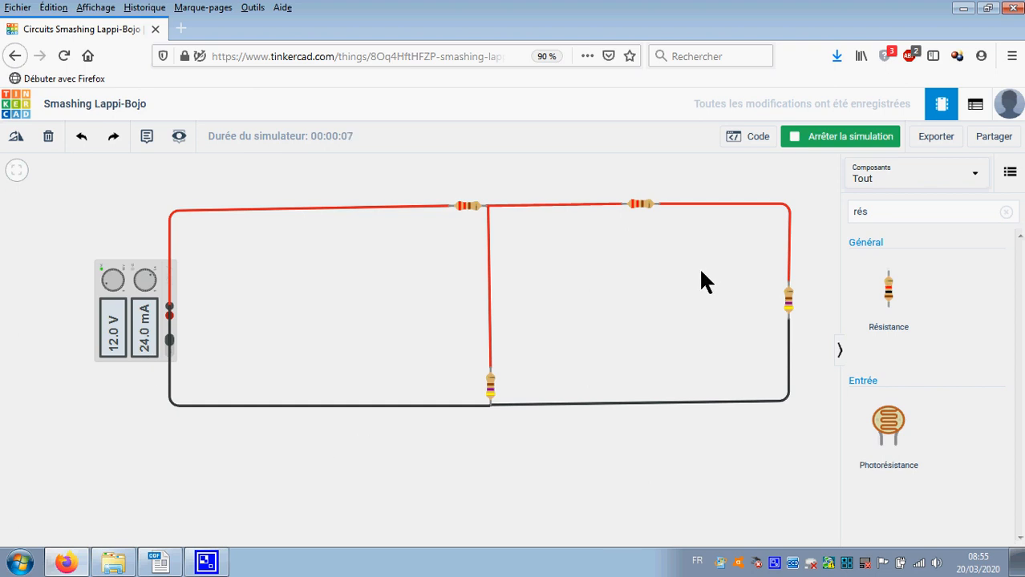
click(832, 135)
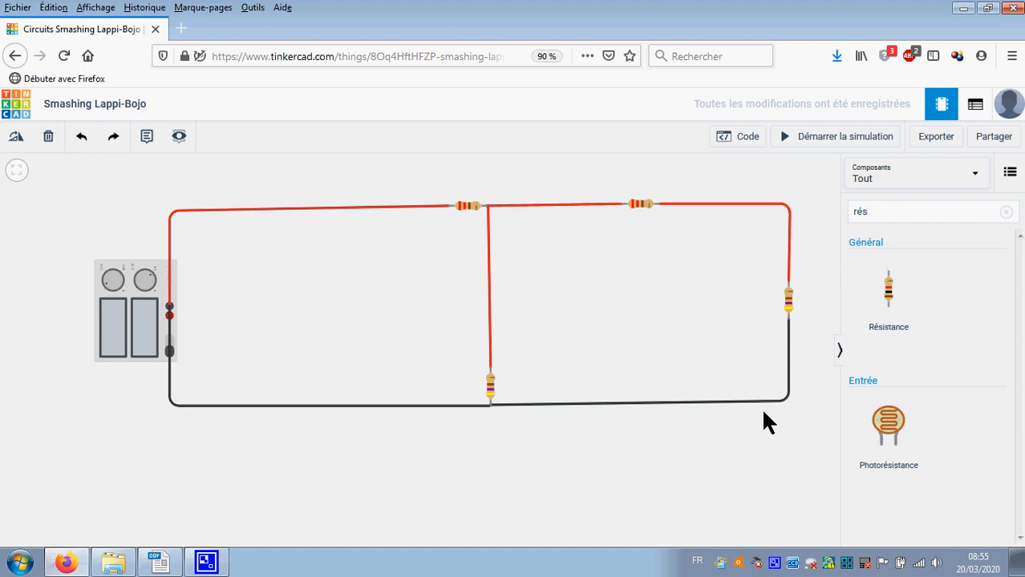
Find the multimeter by searching the components for "multi" and place one above the circuit between R1 and R3.
key(alt+Tab)
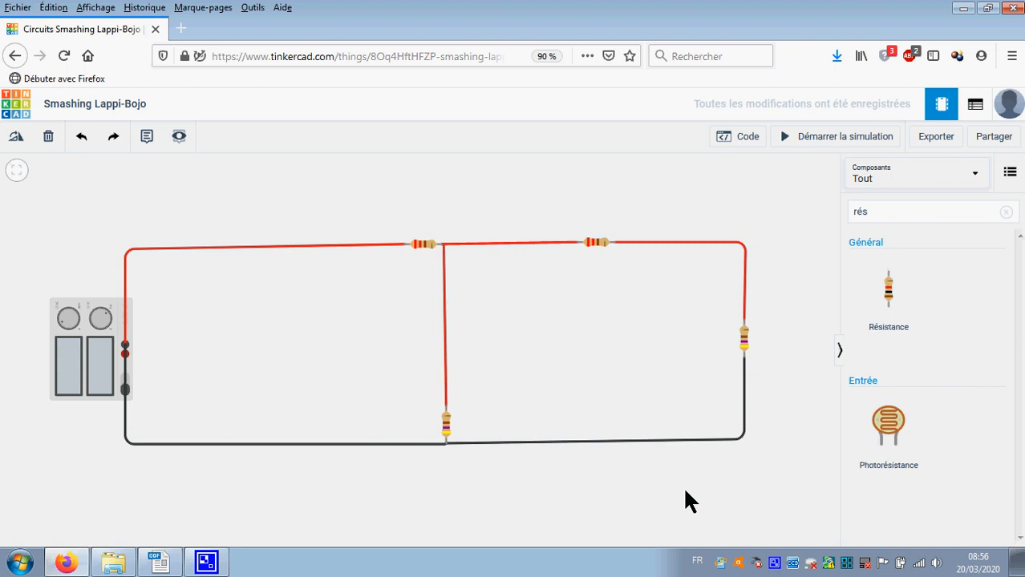
drag(902, 210, 853, 215)
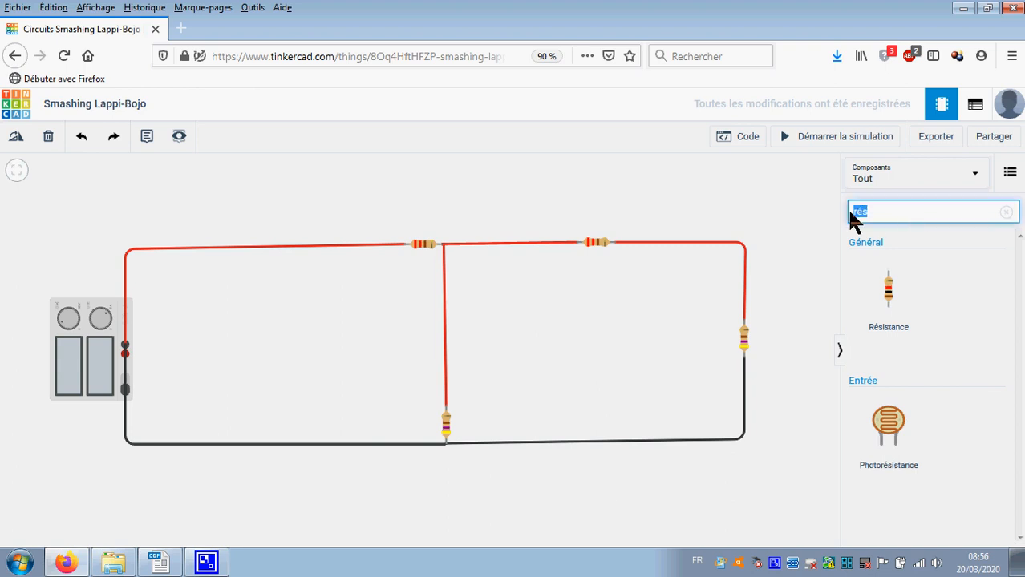
text(multiù)
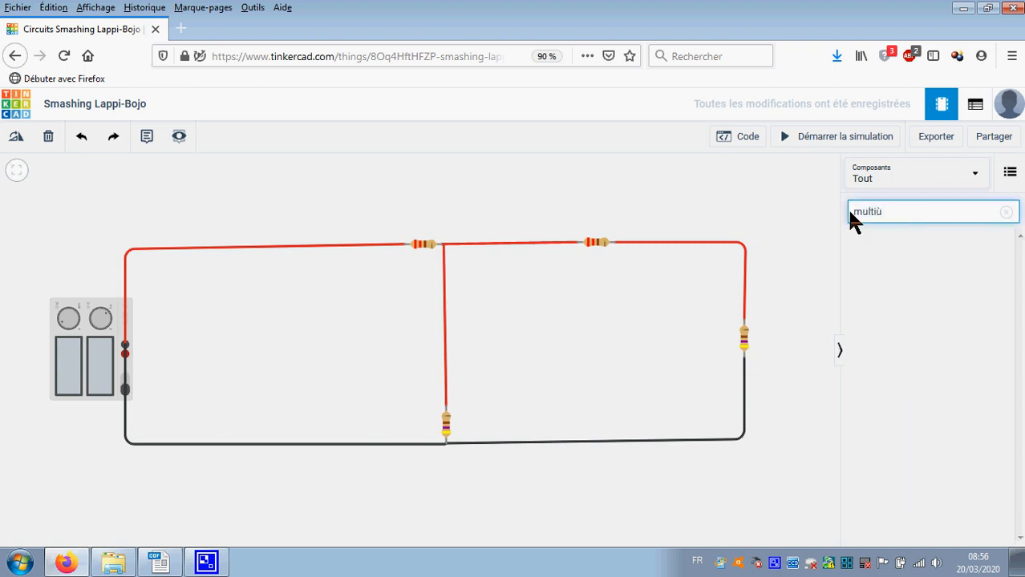
key(BackSpace)
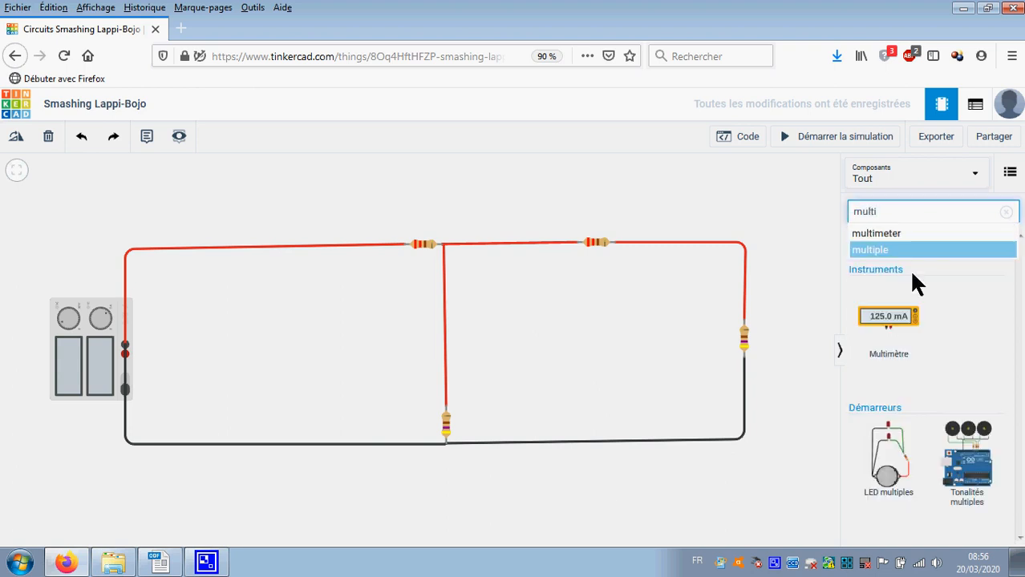
drag(899, 317, 472, 213)
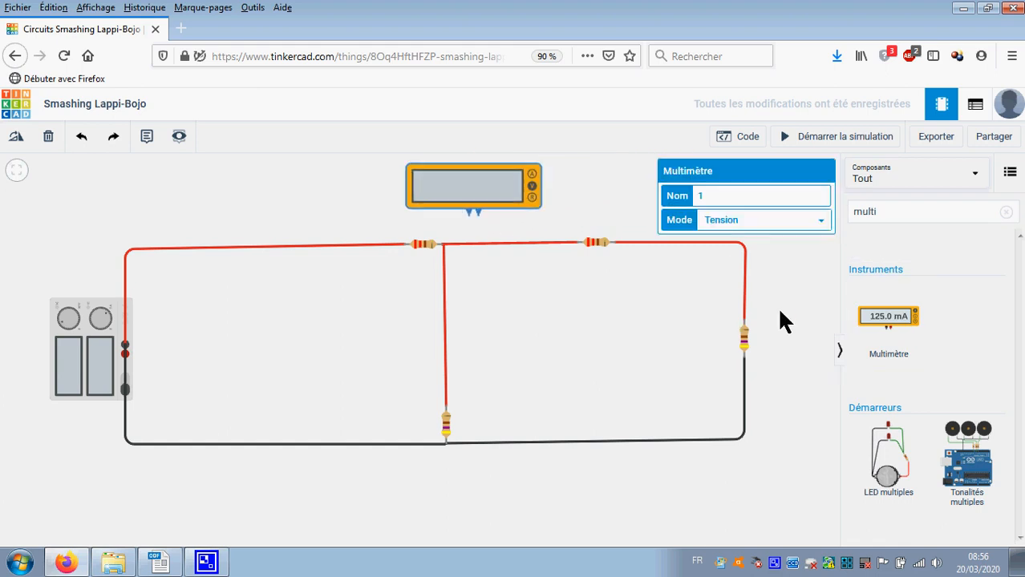
scroll(779, 311, down, 3)
drag(680, 474, 543, 489)
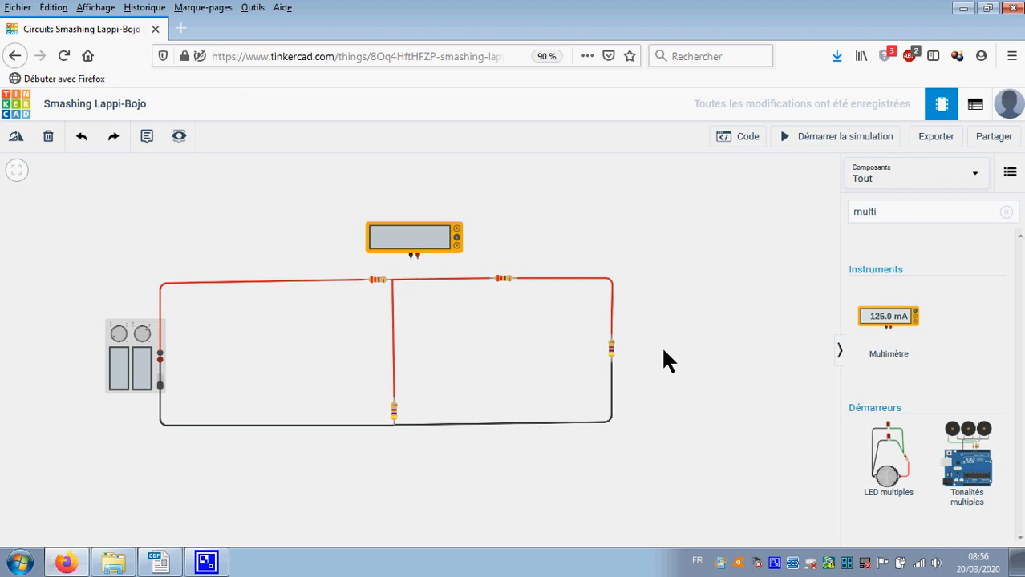
Rename the multimeter above the circuit as Voltmètre.
click(437, 251)
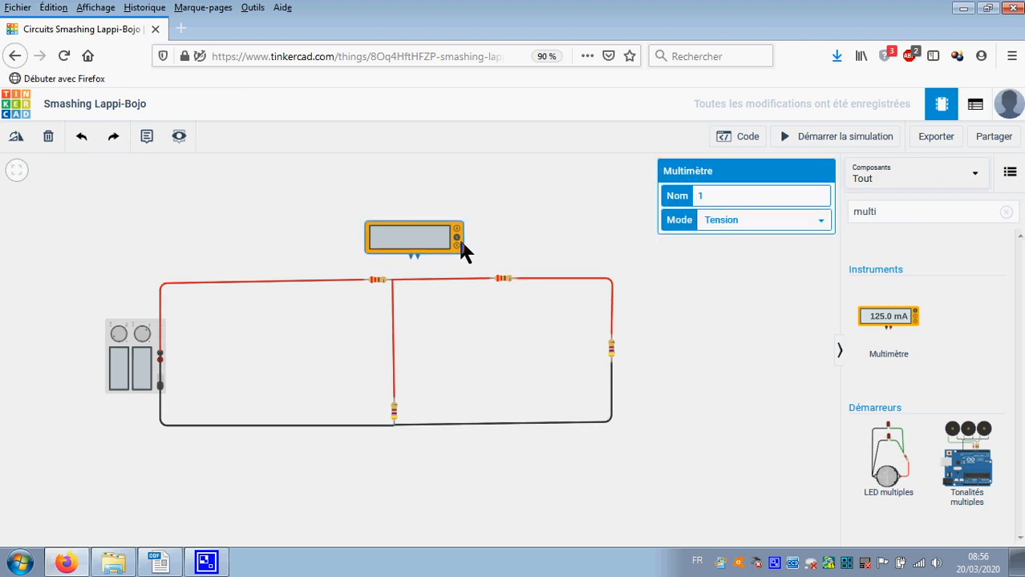
click(722, 222)
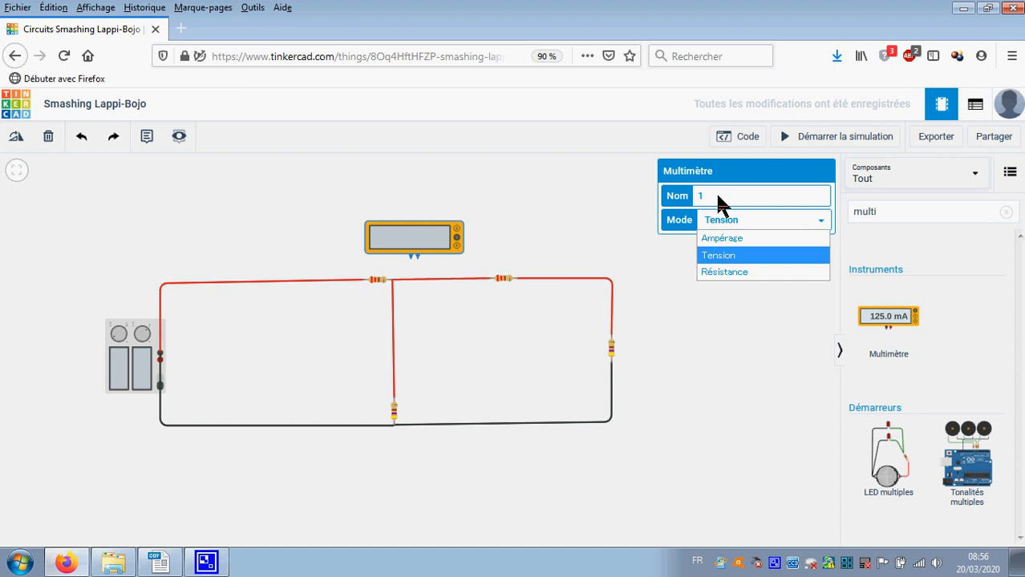
click(691, 201)
text(V)
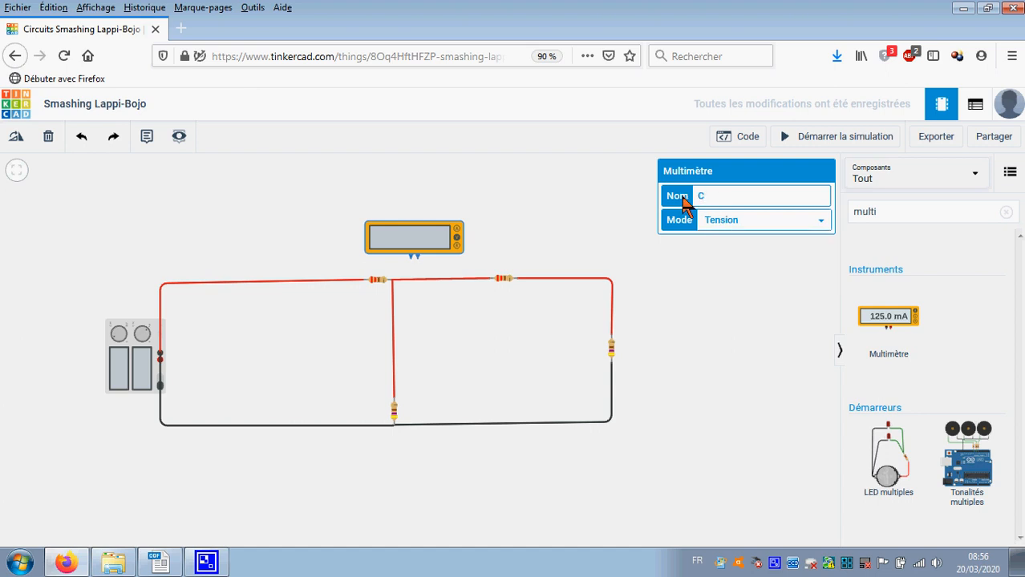
text(oltmètre)
click(677, 286)
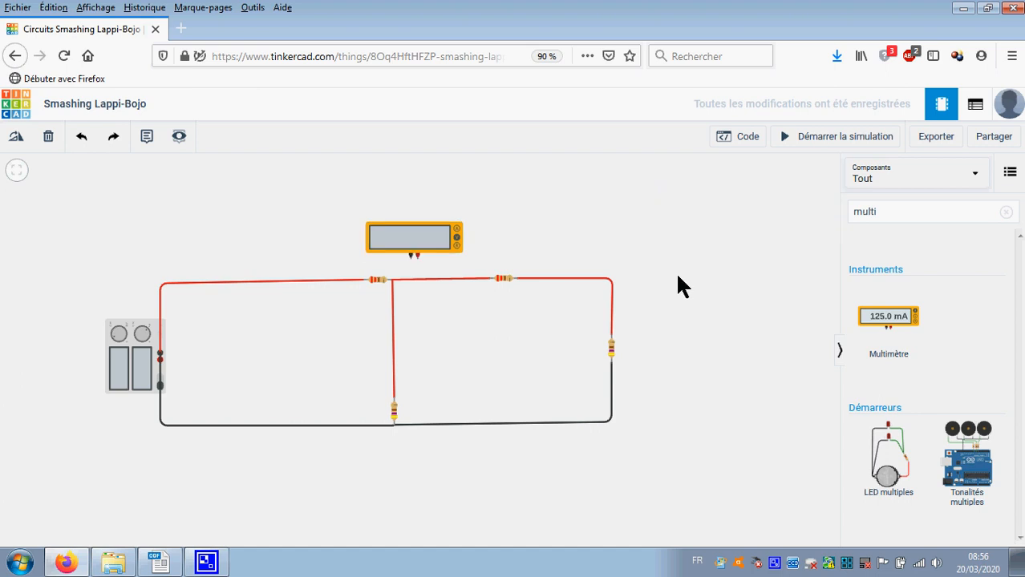
Move the voltmeter higher and center it above R1, checking the Writer document's diagram for R1's place in the circuit.
drag(409, 210, 416, 201)
click(505, 219)
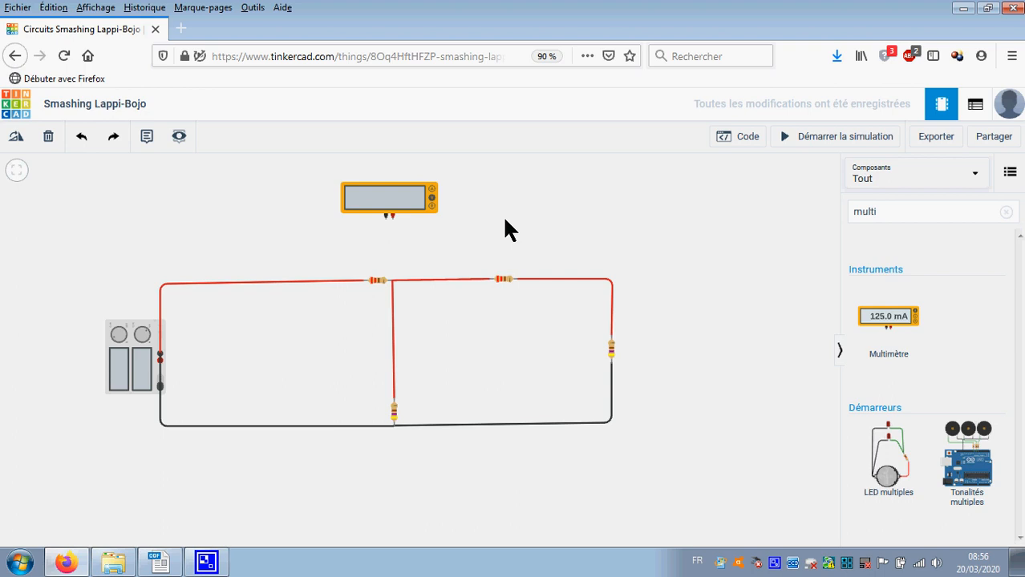
scroll(537, 234, up, 2)
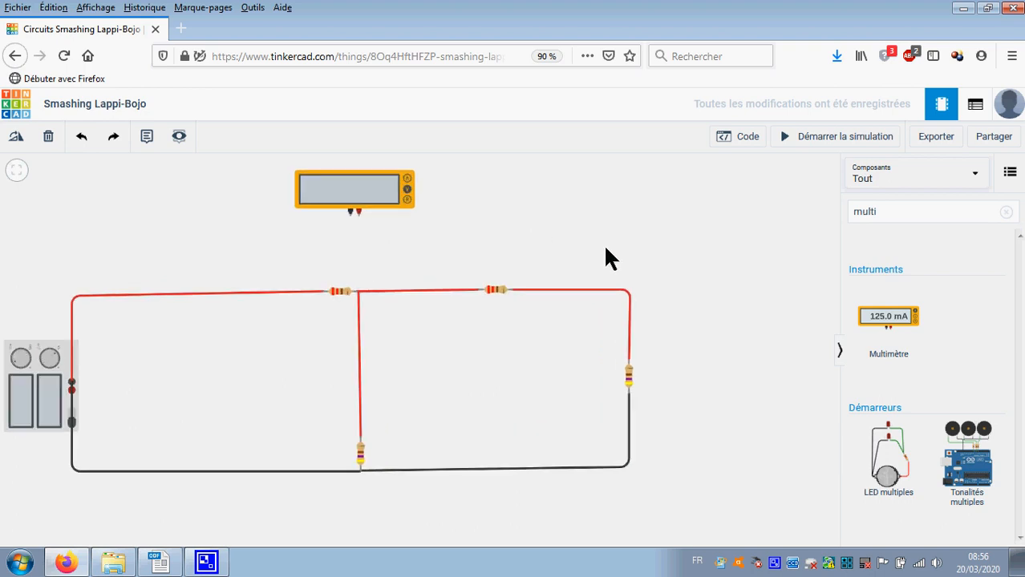
scroll(617, 300, up, 1)
scroll(590, 290, up, 1)
drag(571, 290, 610, 211)
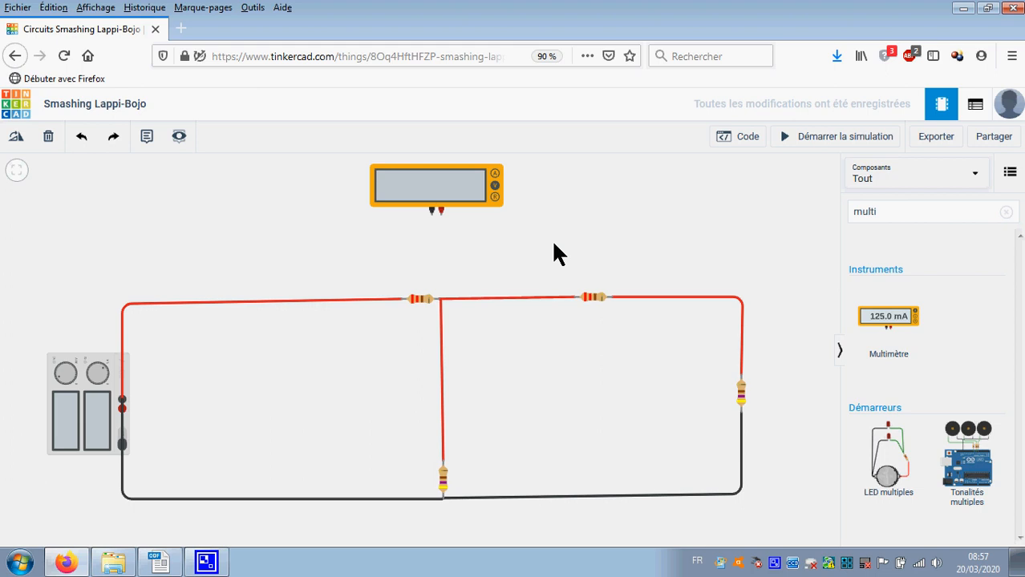
key(alt+Tab)
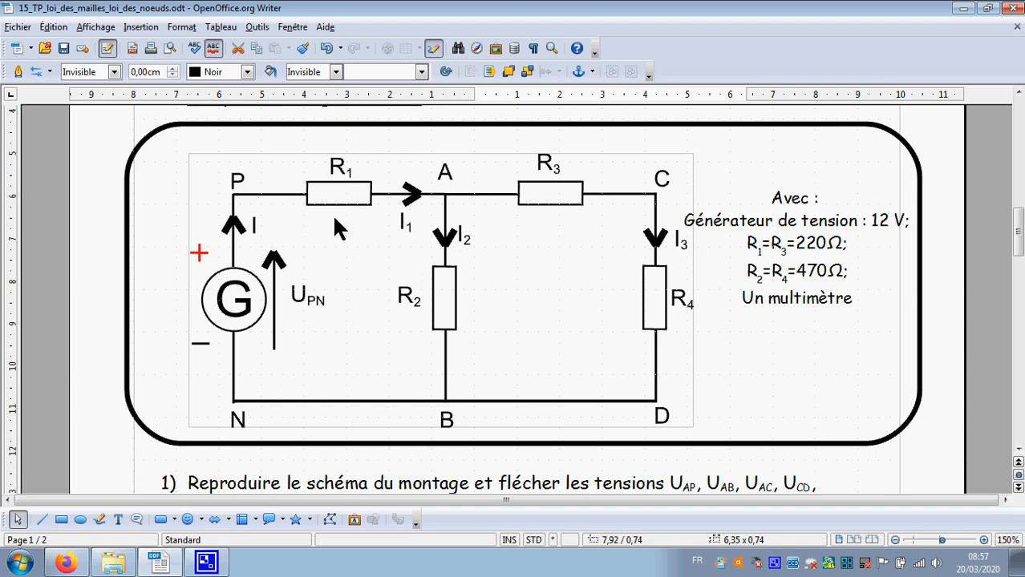
key(alt+Tab)
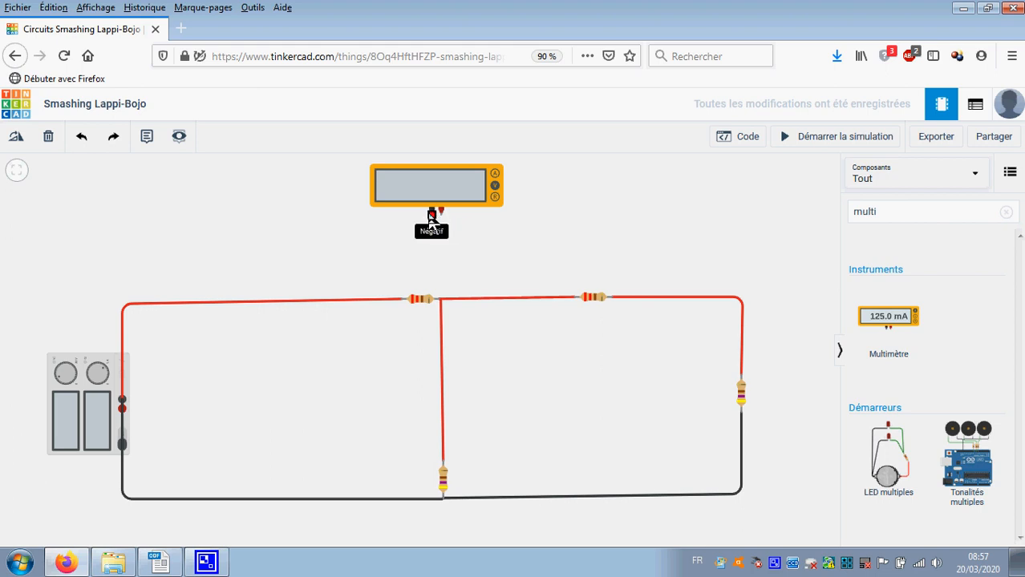
mouse_move(457, 202)
mouse_down()
mouse_move(445, 201)
mouse_move(448, 213)
mouse_up()
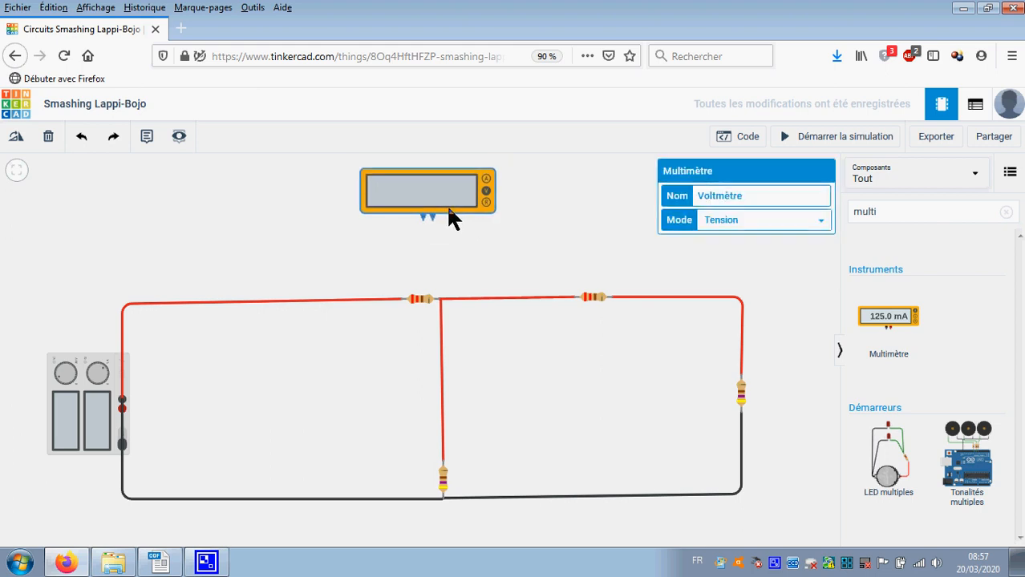
click(479, 255)
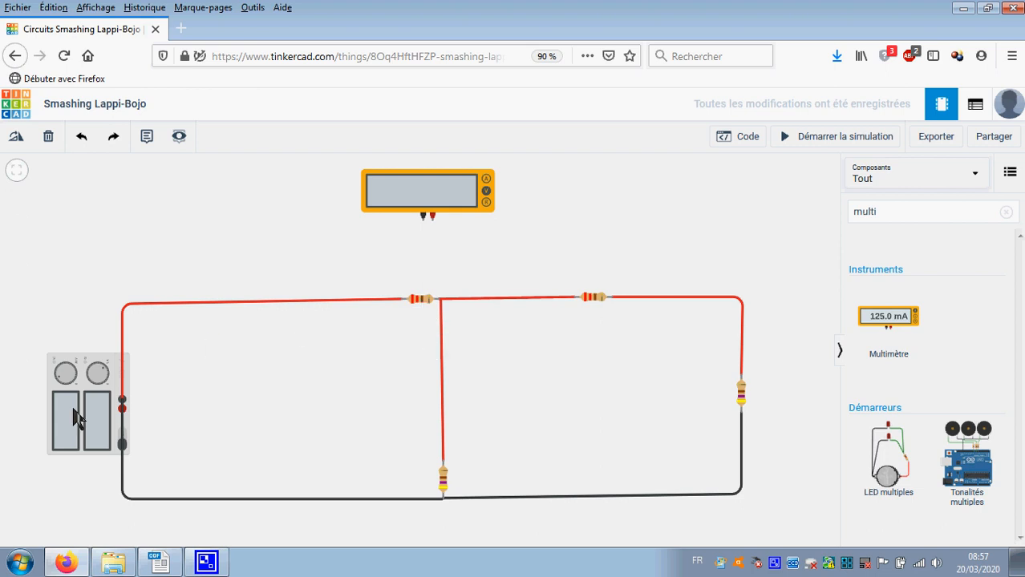
Wire the voltmeter's positive terminal to R1's supply-side end, straighten the wire's corner above R1, and color it red (rouge).
click(432, 219)
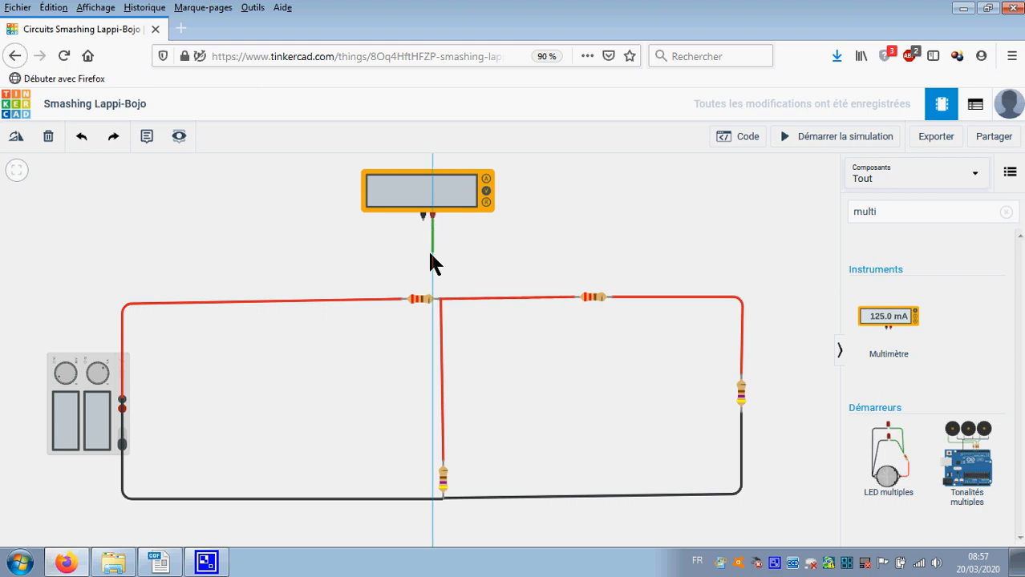
click(431, 255)
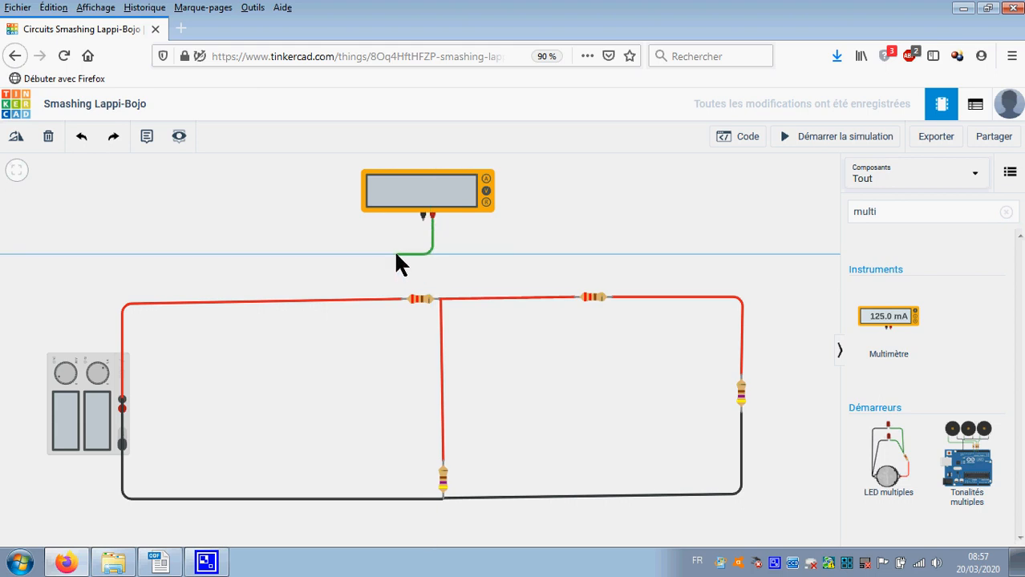
click(393, 255)
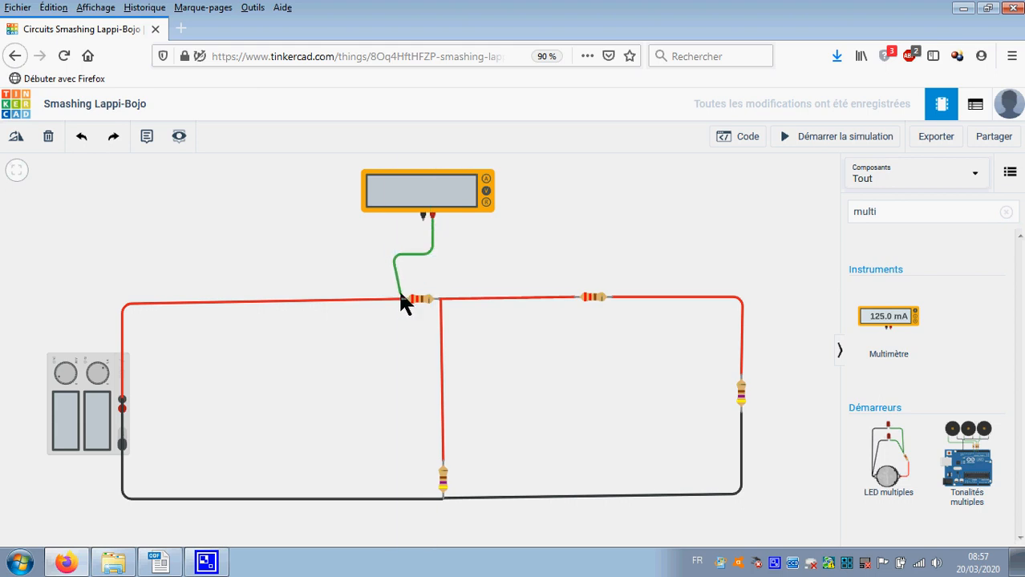
click(401, 299)
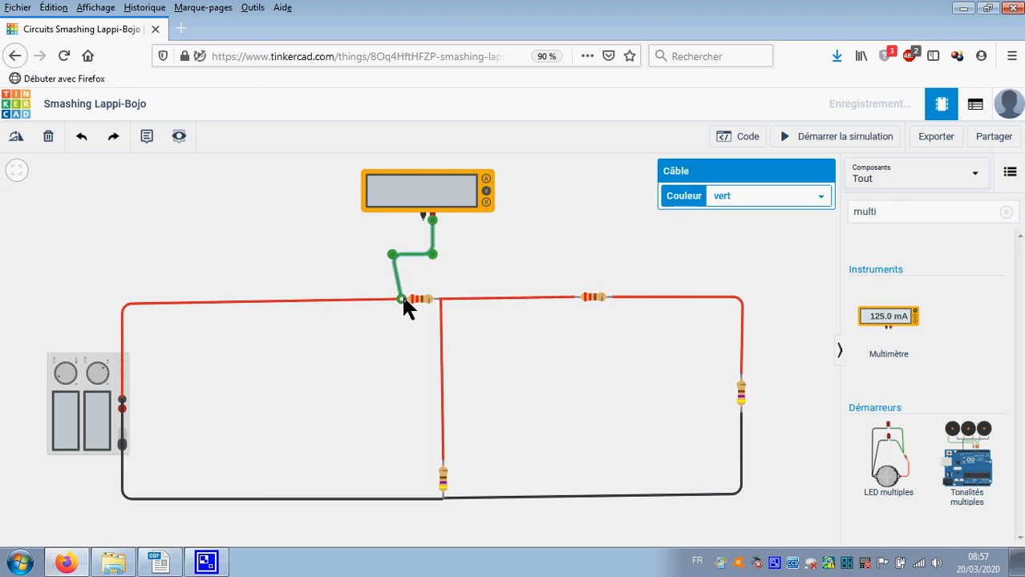
drag(397, 258, 402, 257)
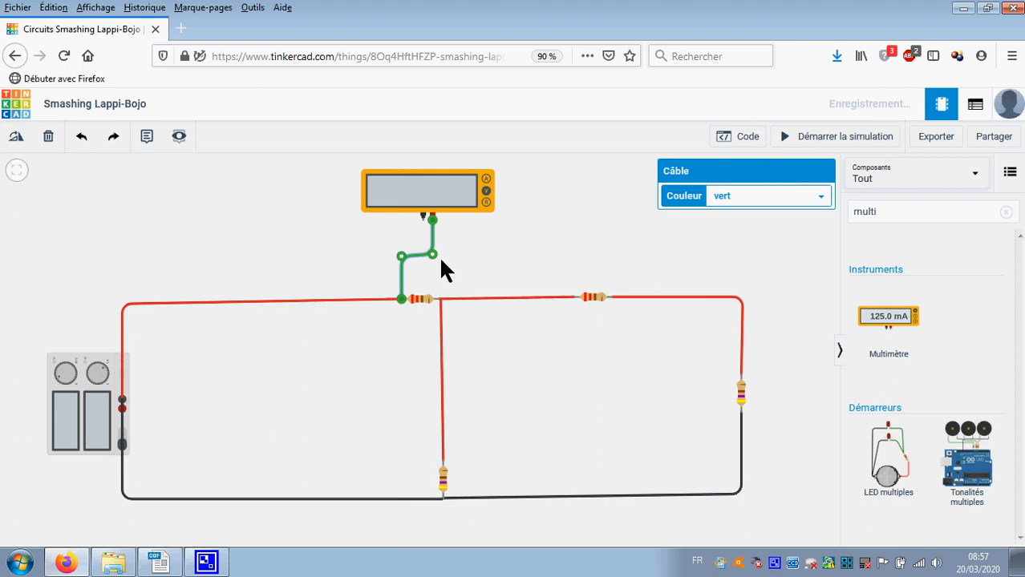
click(747, 196)
click(733, 232)
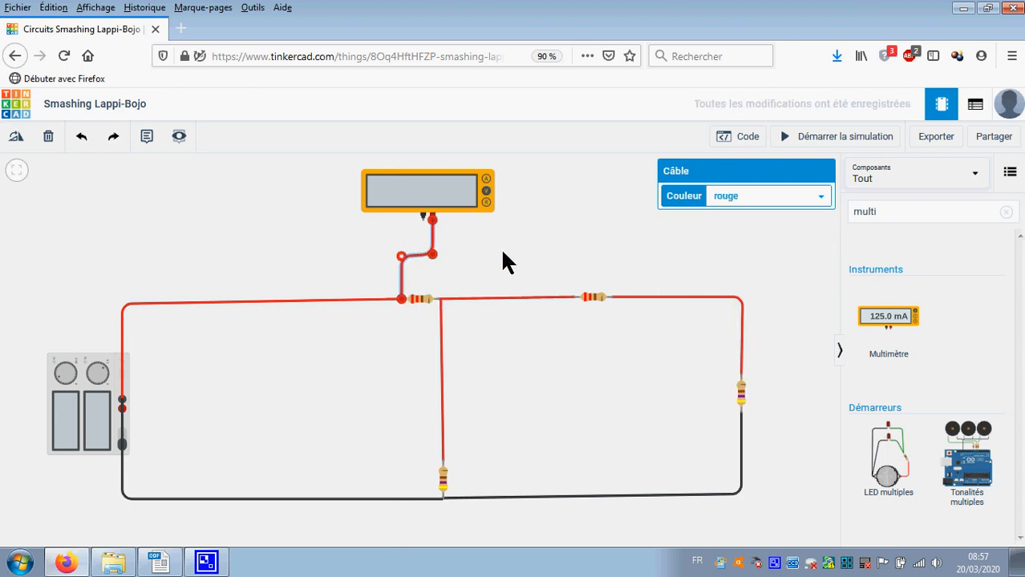
Wire the voltmeter's negative terminal to the end of R1 at node A and color the wire black (noir).
click(424, 218)
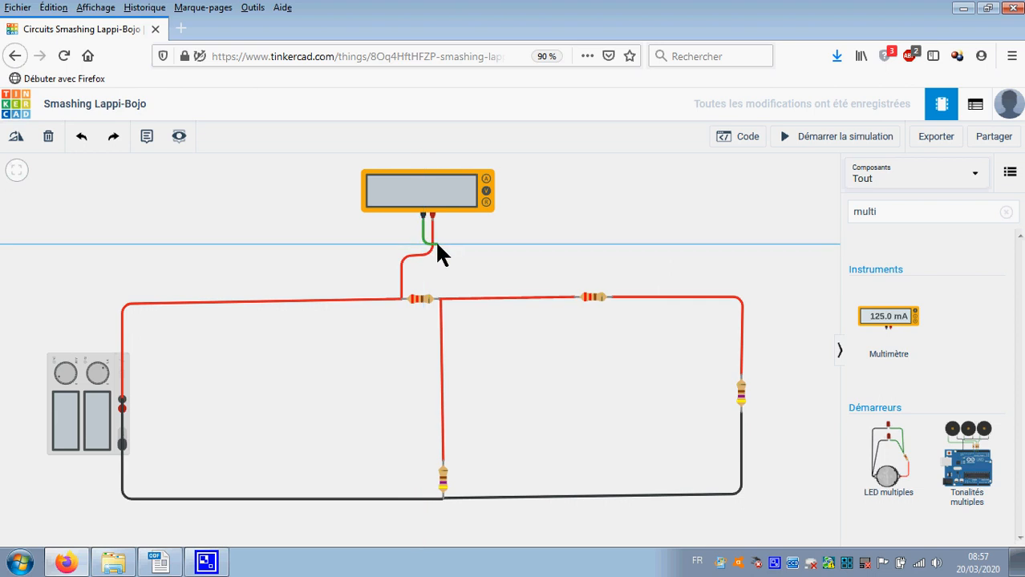
click(439, 302)
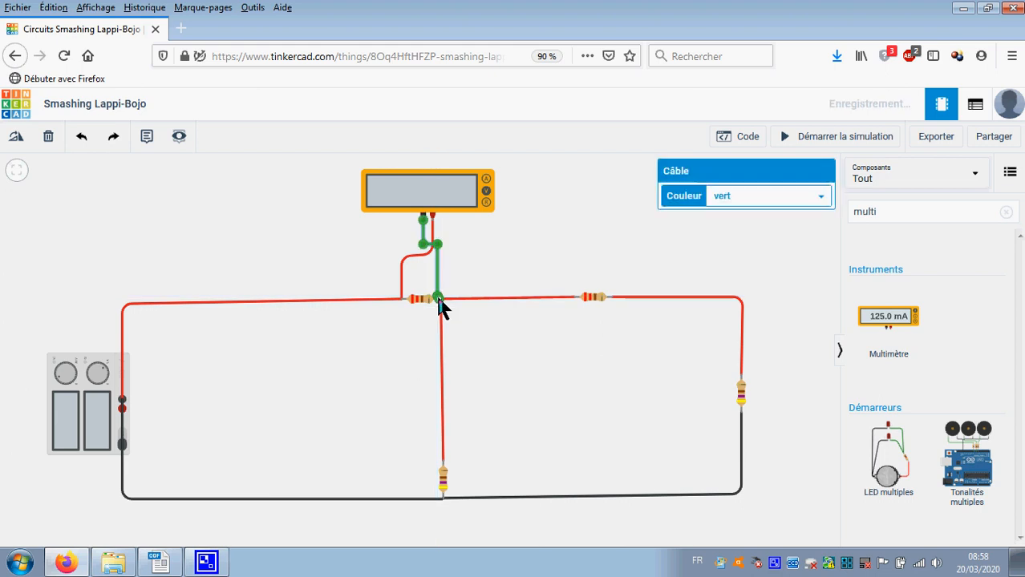
click(722, 199)
click(719, 215)
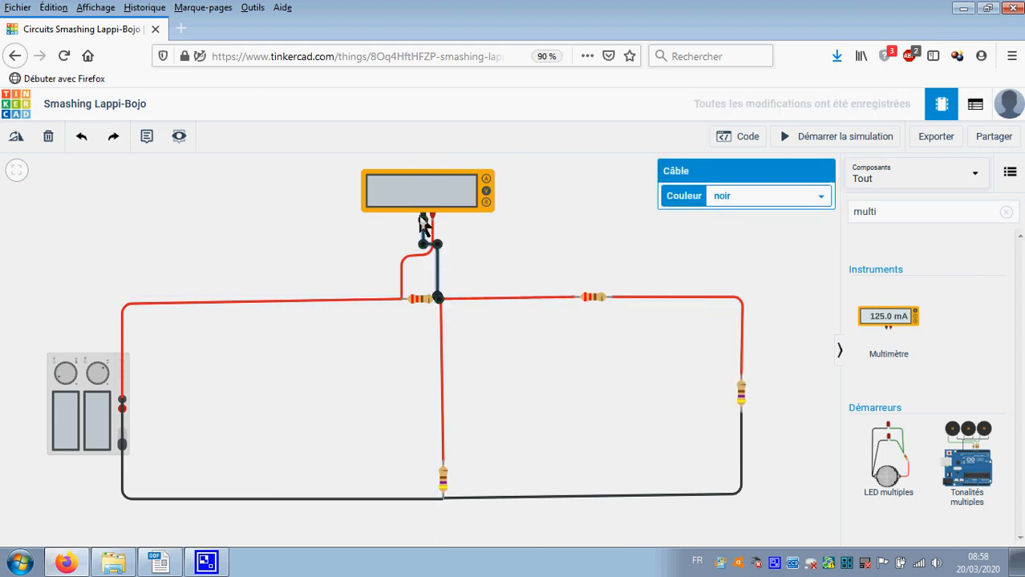
click(493, 243)
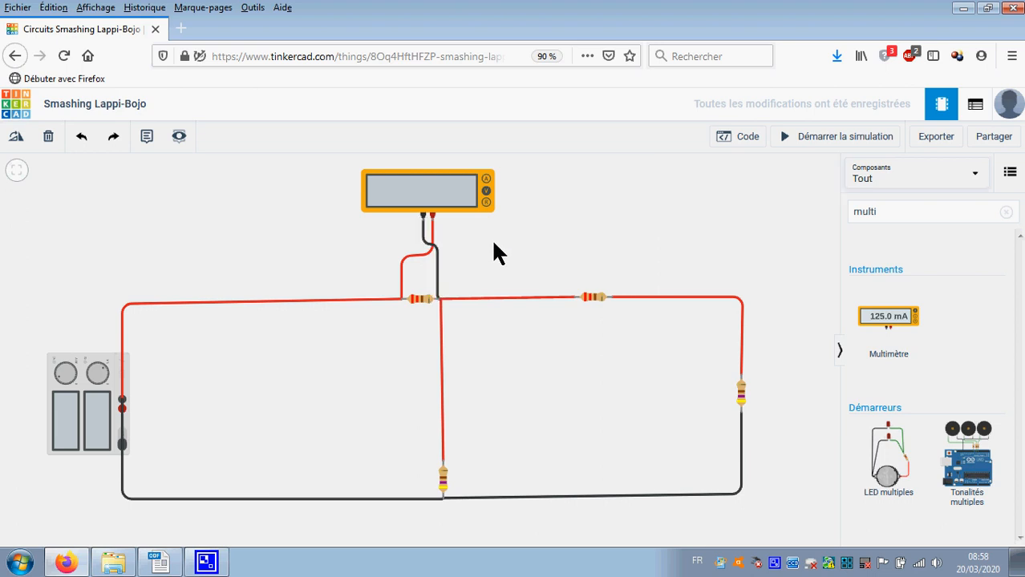
Run the simulation to read the voltage across R1 on the voltmeter, and stop it.
click(854, 134)
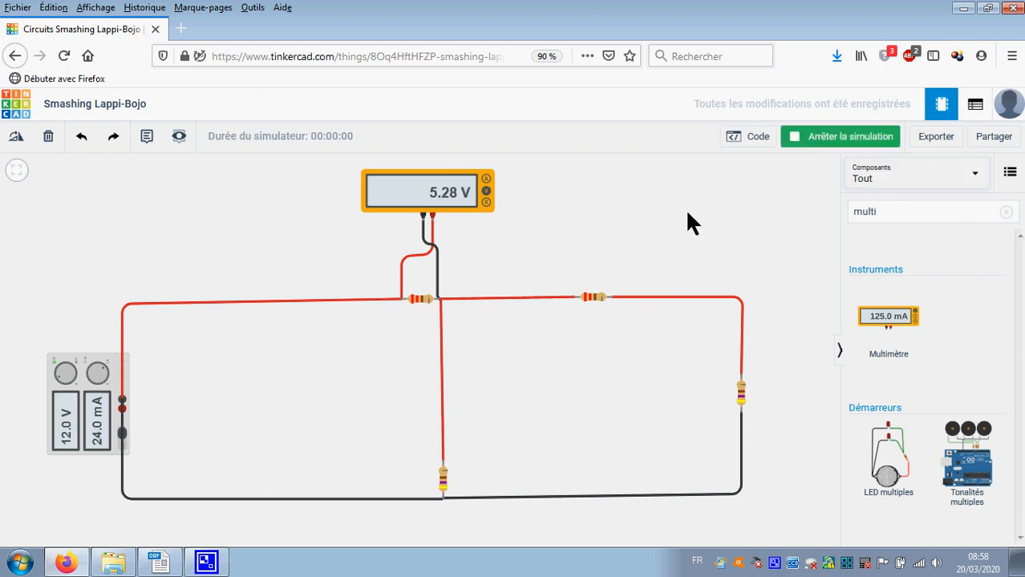
click(846, 144)
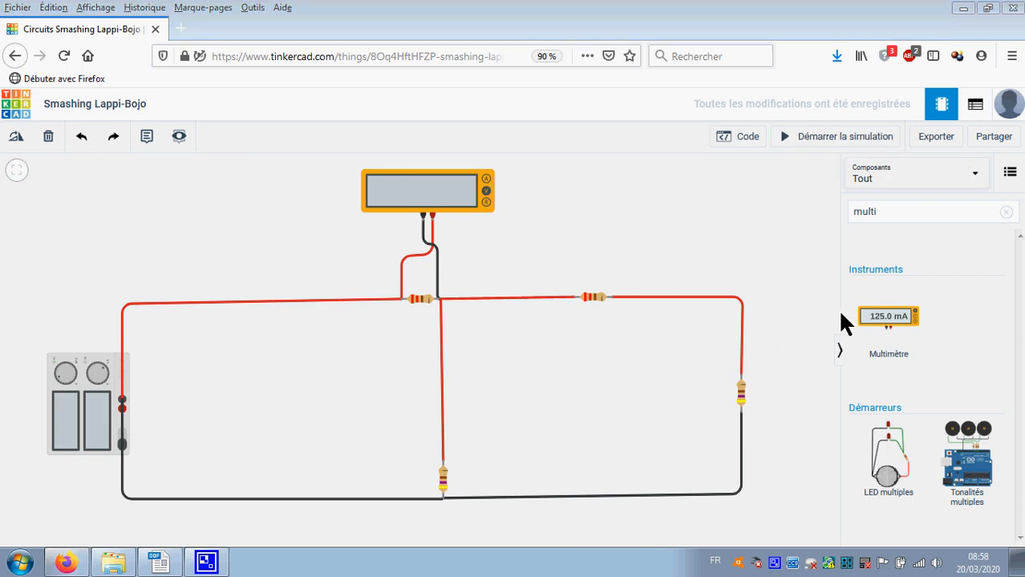
Place a second multimeter just above the red wire between the power supply and R1, consulting the Writer document's diagram.
drag(903, 320, 246, 246)
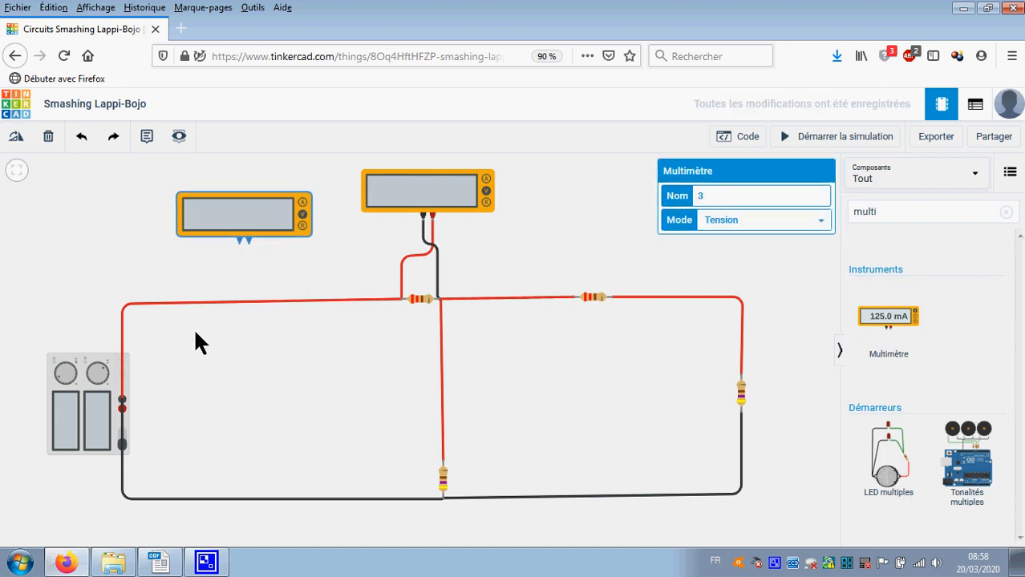
key(alt+Tab)
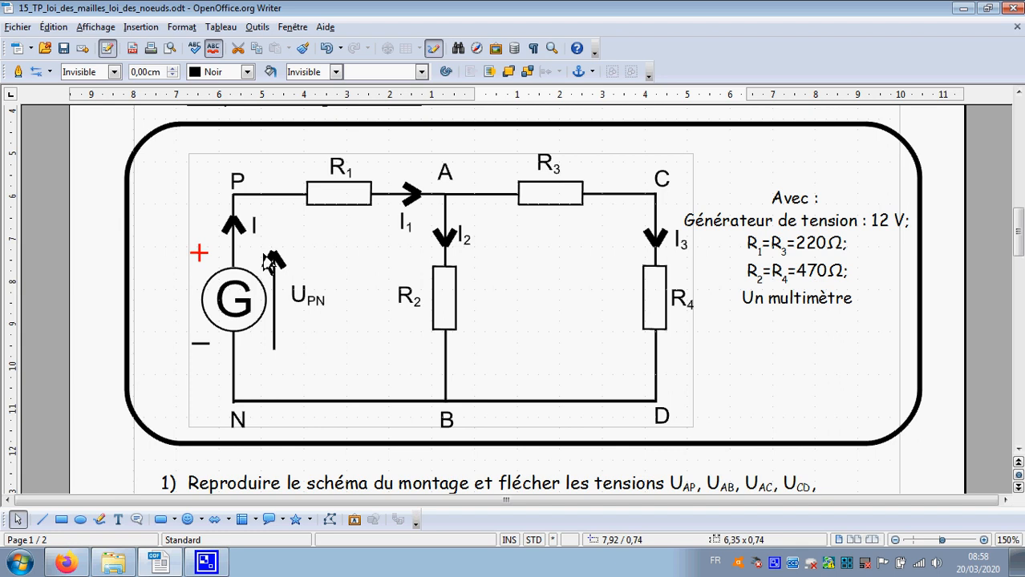
key(alt+Tab)
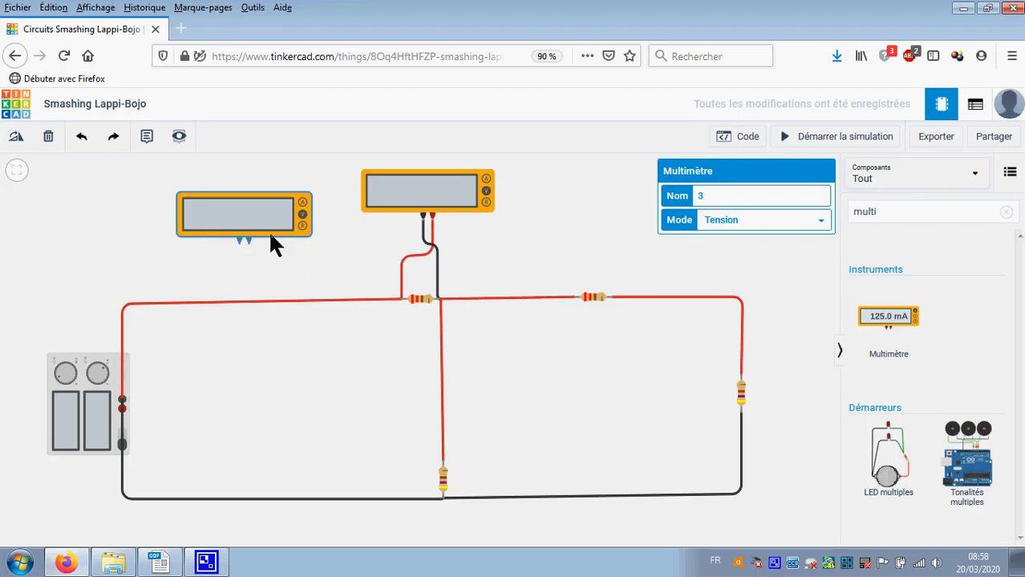
drag(270, 234, 280, 260)
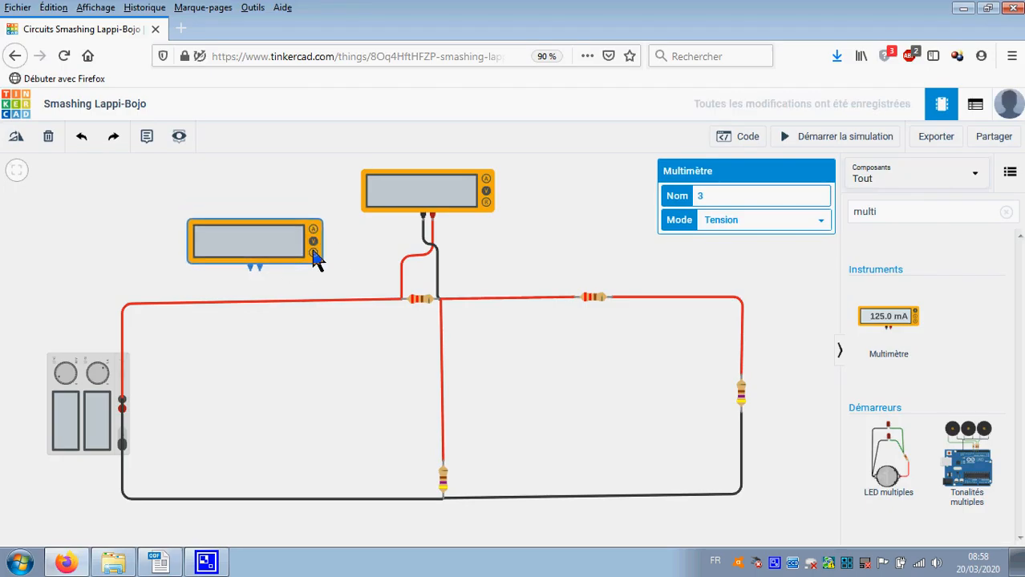
Set the second multimeter's mode to Ampérage and name it Ampèremètre.
click(766, 223)
click(744, 240)
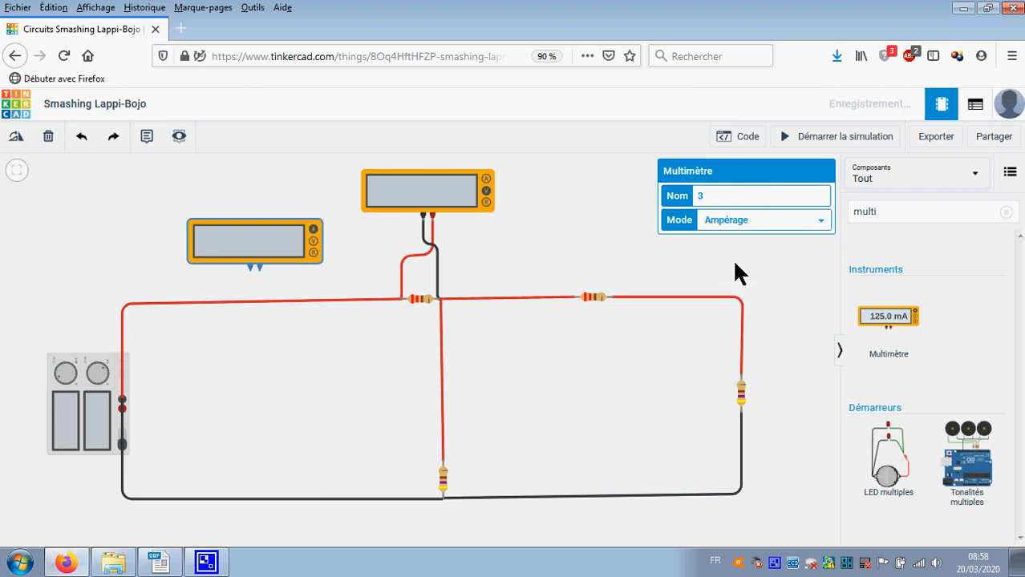
drag(746, 198, 691, 196)
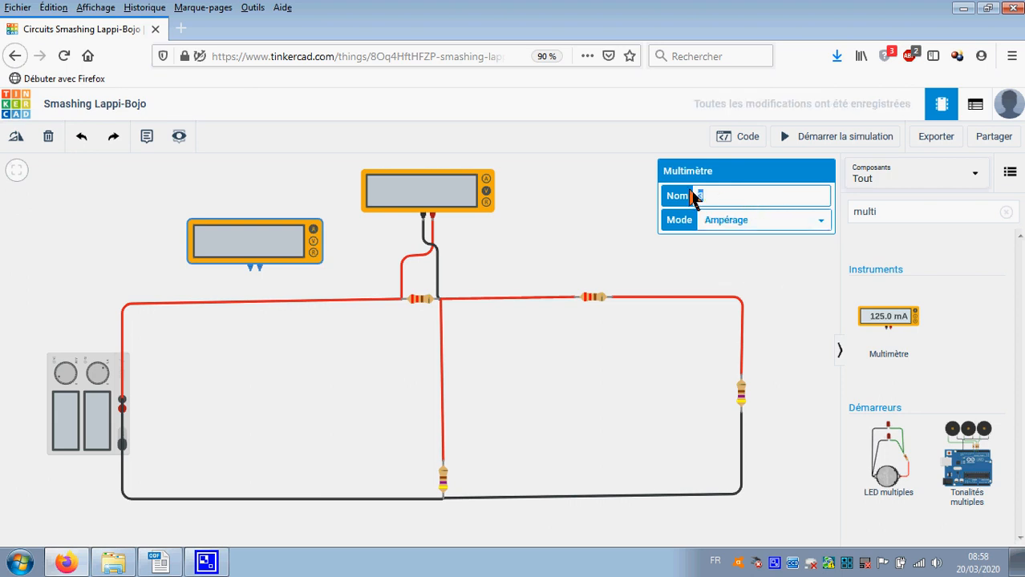
text(Am)
text(pé)
text(remètre)
click(618, 240)
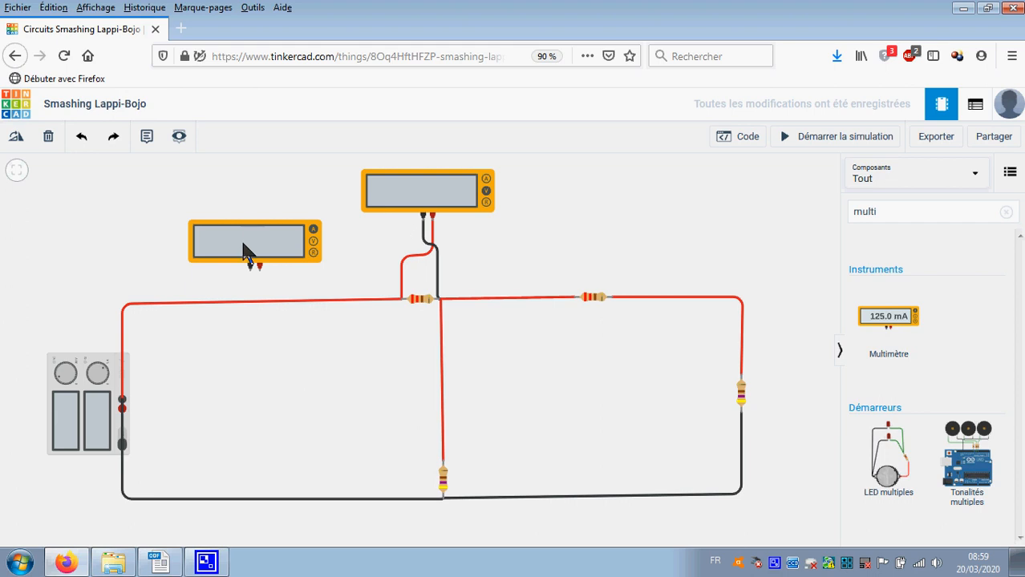
Reposition the ammeter just above the red wire between the power supply and R1, and delete that wire.
drag(260, 237, 265, 252)
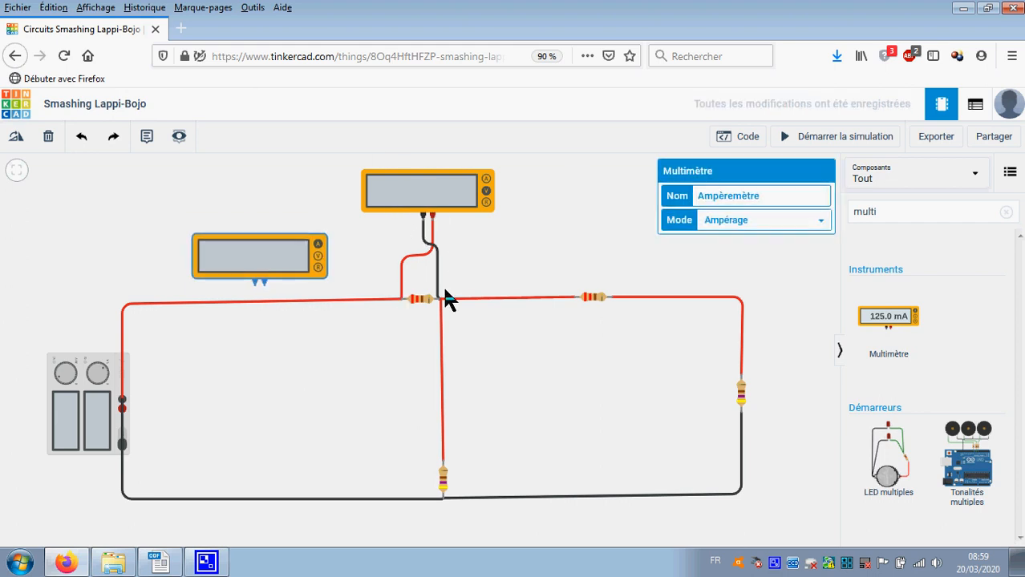
drag(229, 250, 219, 255)
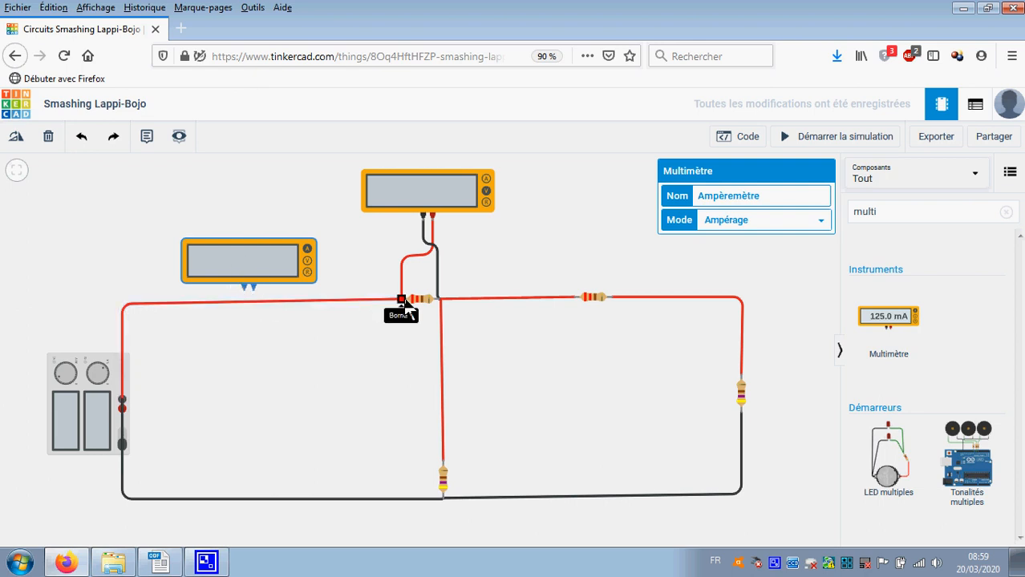
click(295, 303)
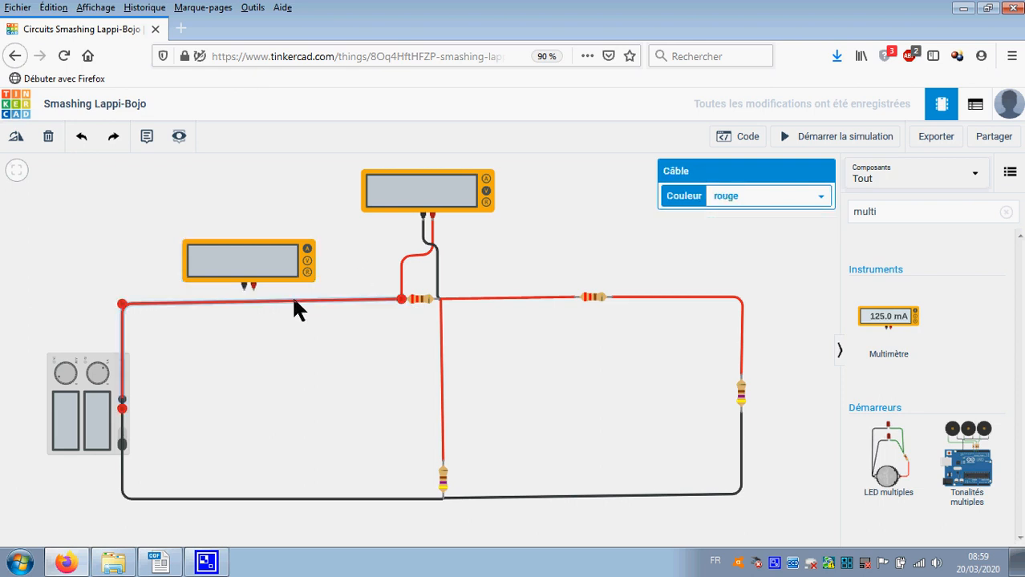
click(48, 138)
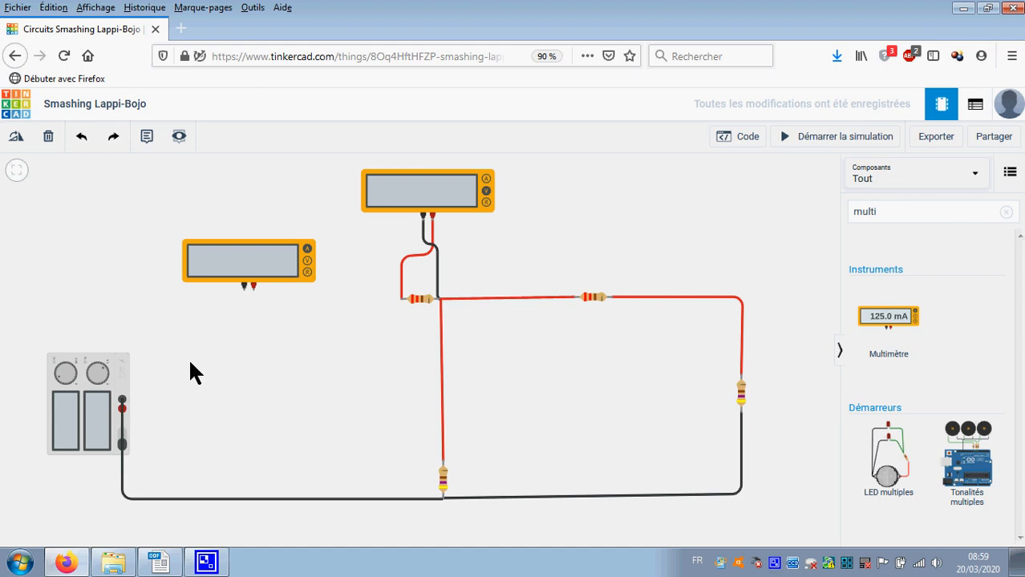
Wire the power supply's positive terminal to the ammeter's positive terminal with a corner above the supply, and color the wire red (rouge).
click(121, 410)
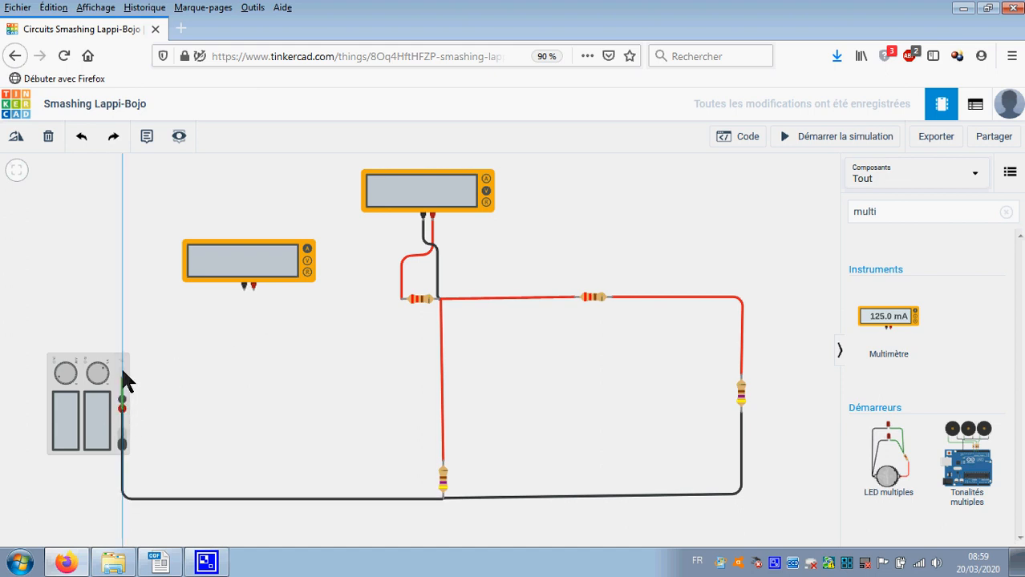
click(121, 312)
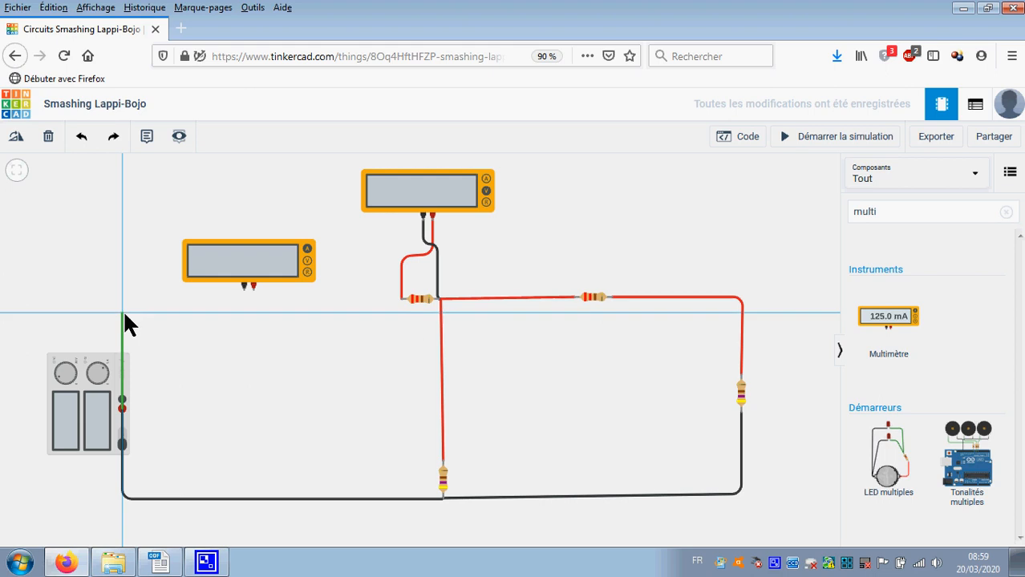
click(252, 290)
click(798, 201)
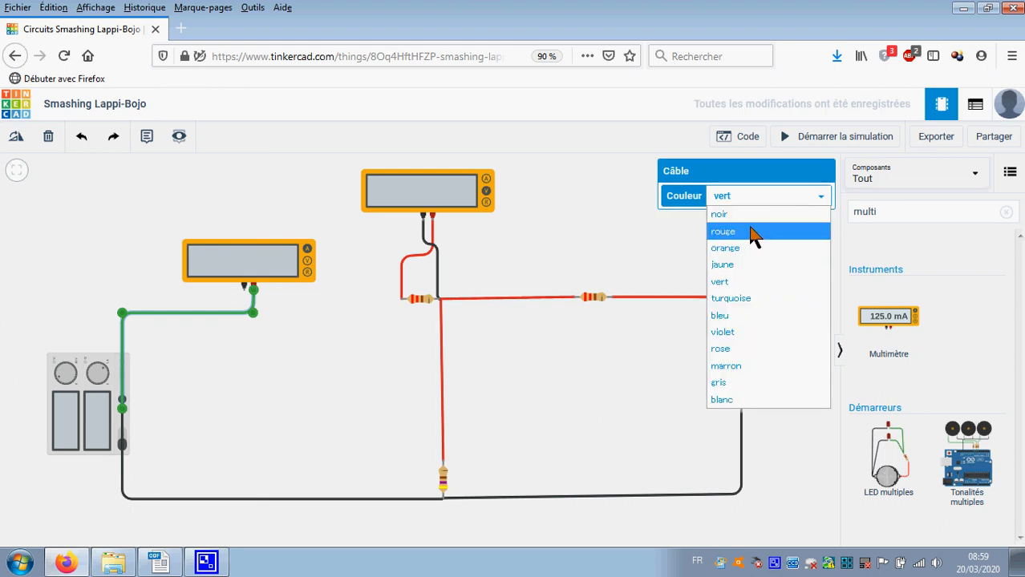
click(750, 232)
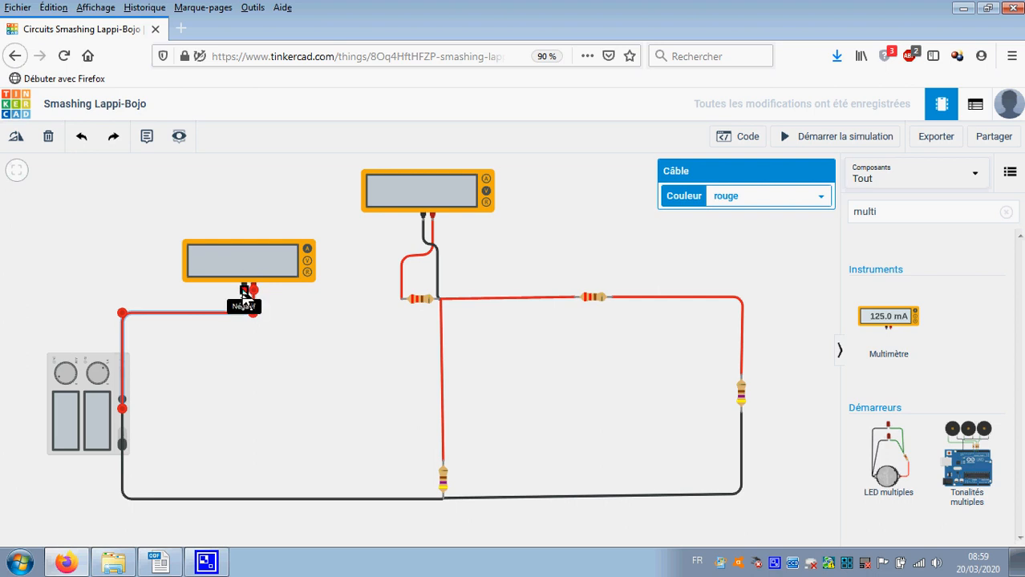
Wire the ammeter's negative terminal to R1's supply-side end and color the wire red (rouge).
click(244, 287)
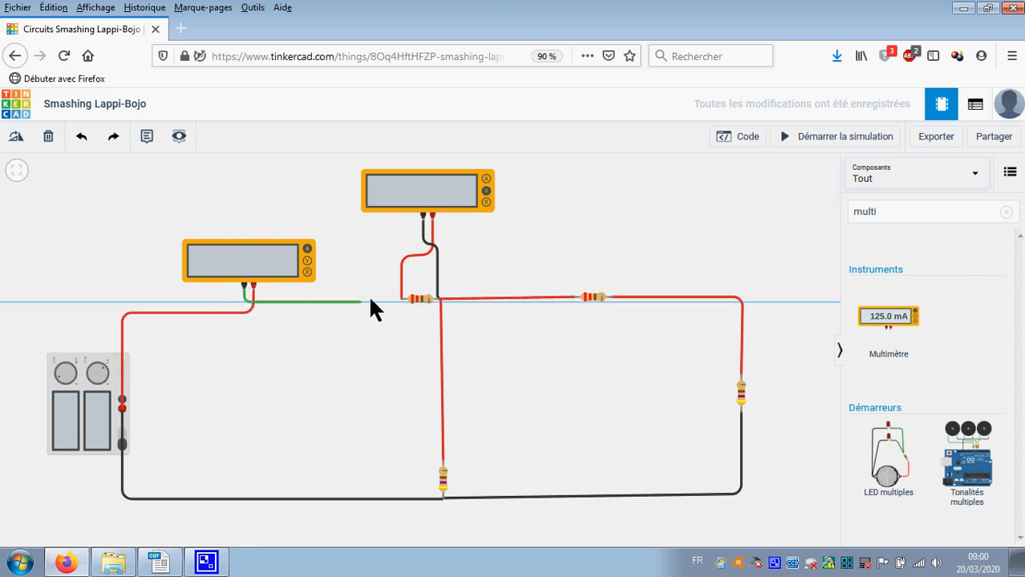
click(401, 301)
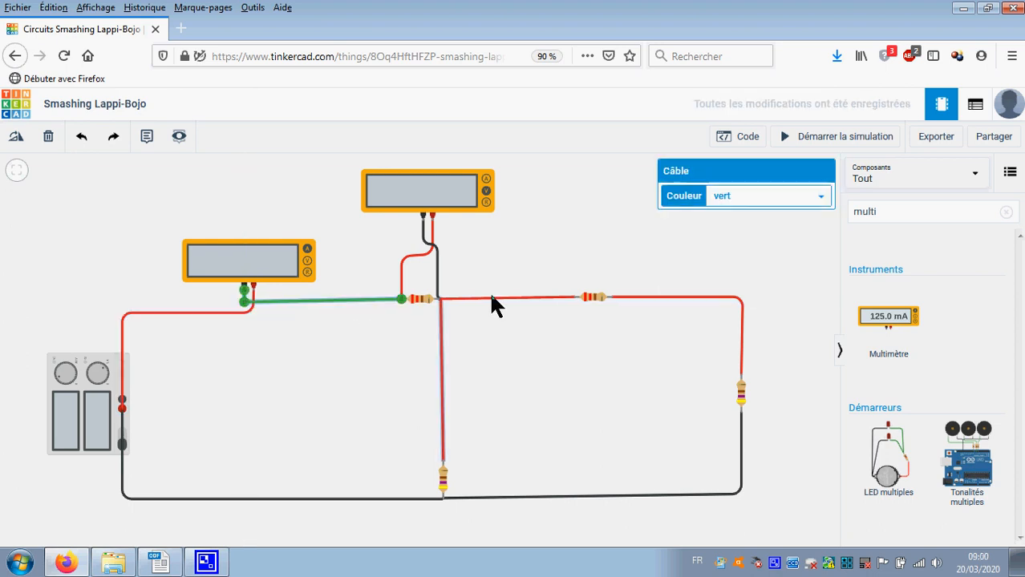
click(745, 195)
click(726, 233)
click(558, 228)
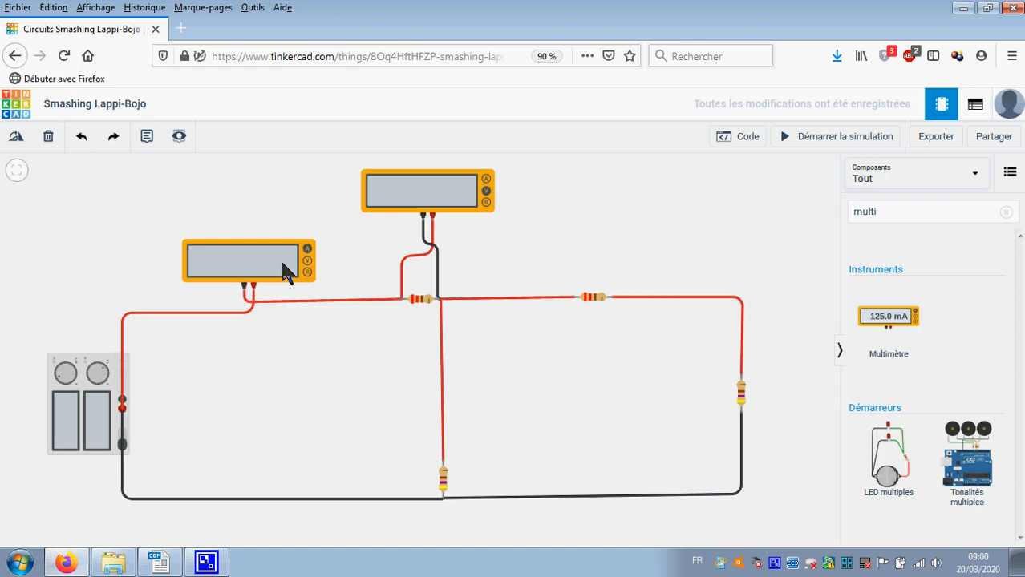
Run the simulation to read the current through R1 on the ammeter.
click(849, 136)
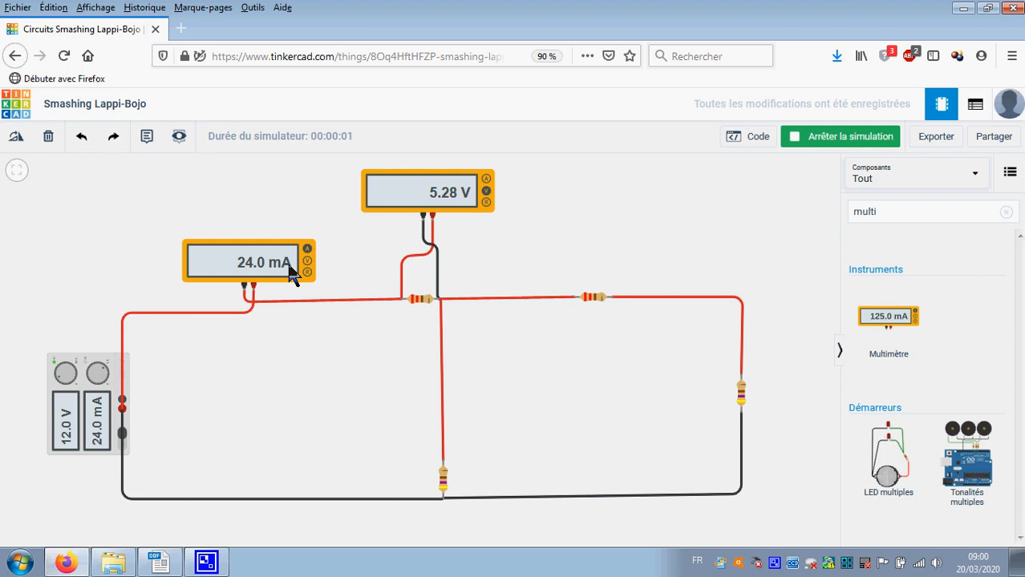